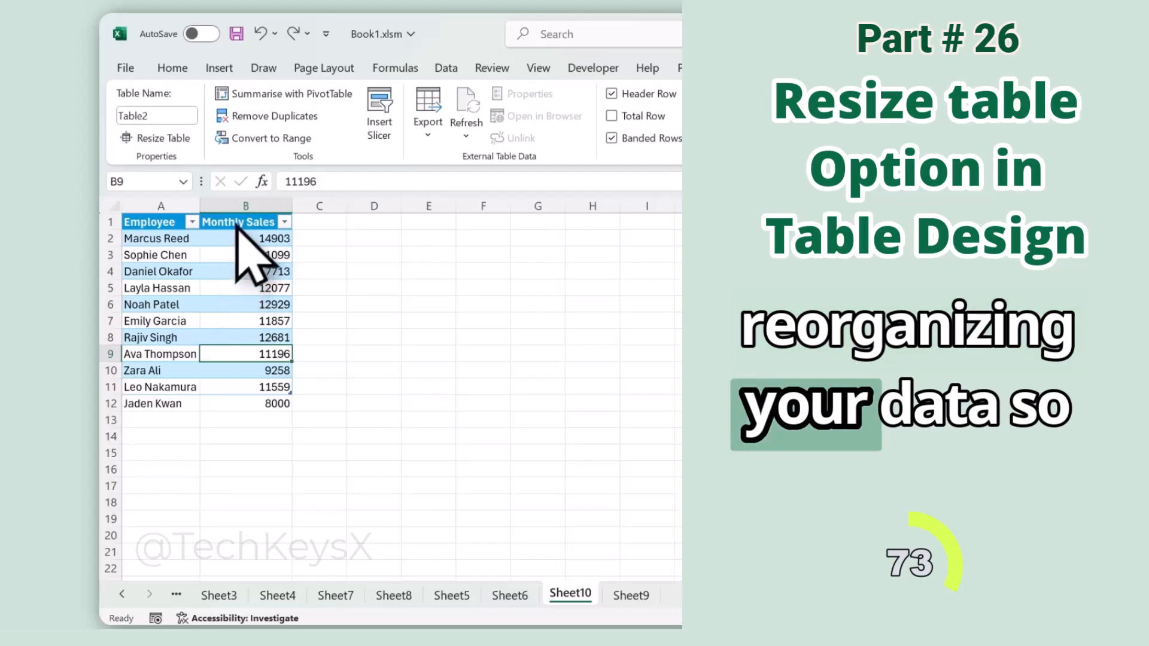
# Step: Resize the employee sales table so that its data range covers $A$1:$B$12
pyautogui.click(223, 305)
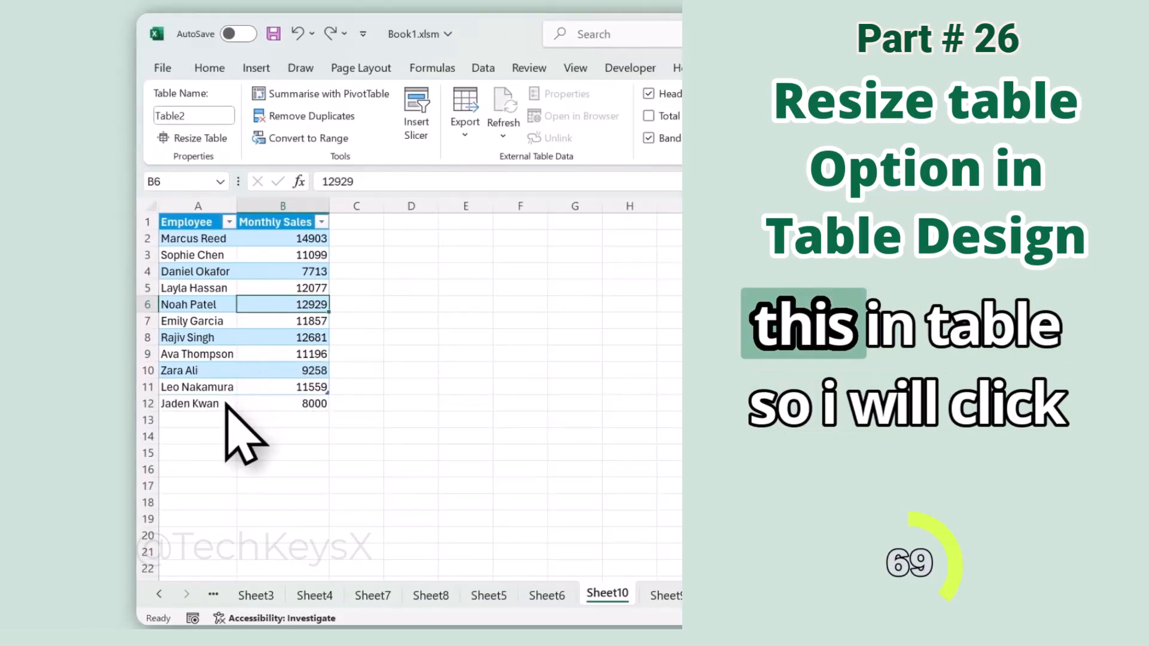
pyautogui.click(217, 286)
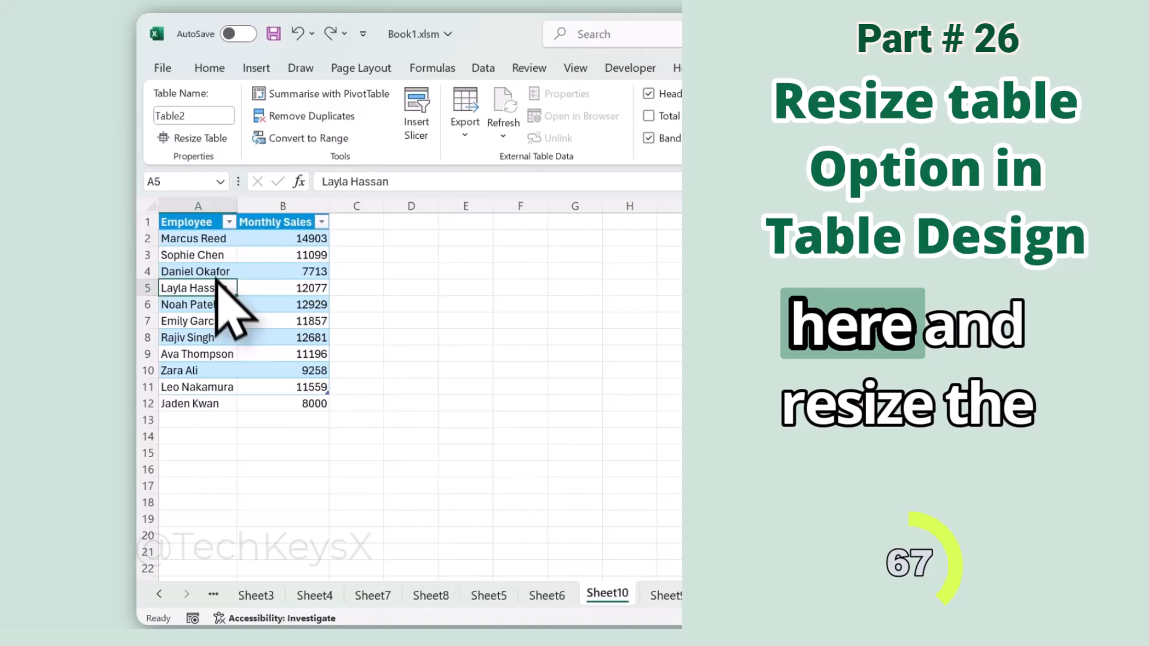
pyautogui.click(191, 147)
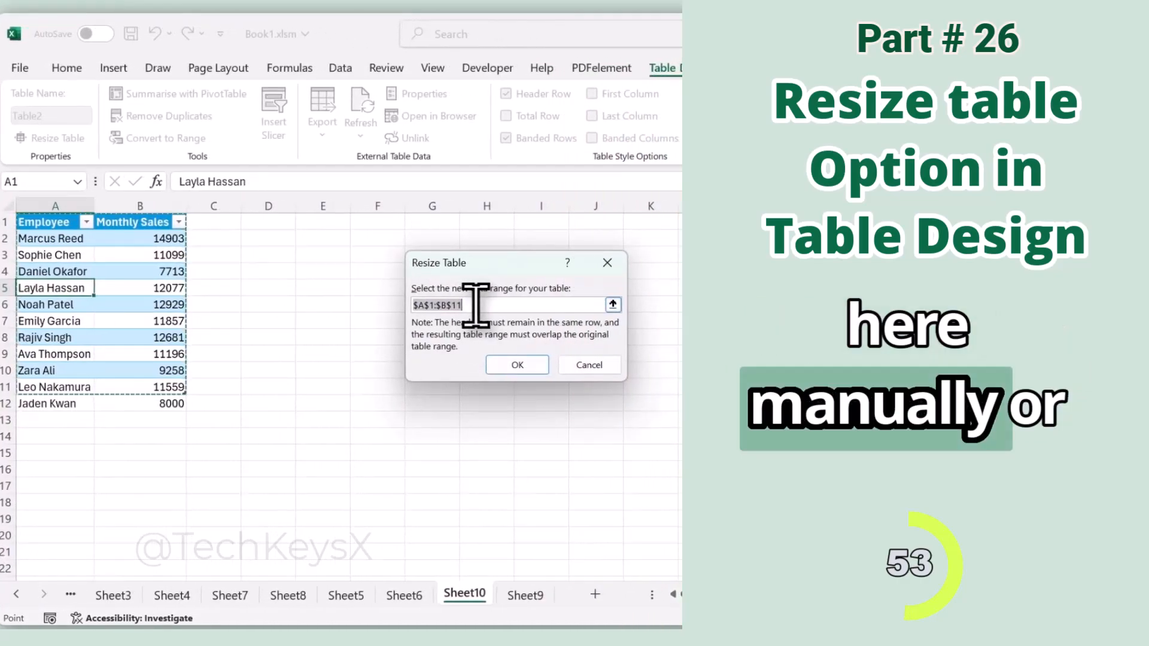
pyautogui.moveTo(53, 224); pyautogui.dragTo(149, 395)
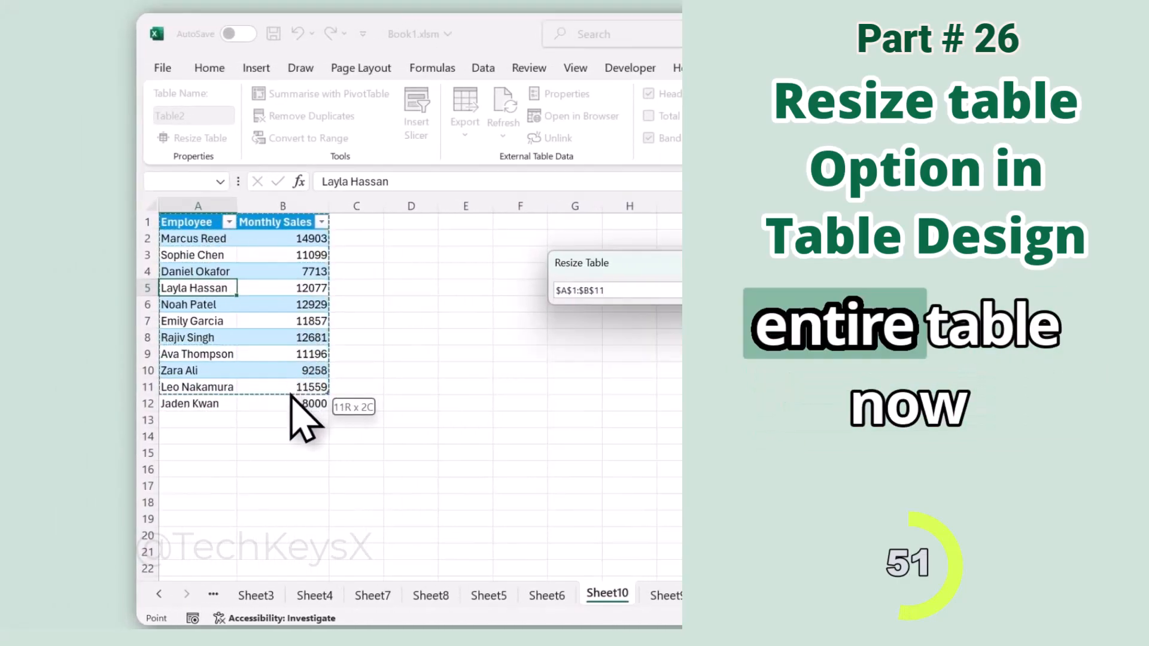
pyautogui.moveTo(290, 401); pyautogui.dragTo(291, 402)
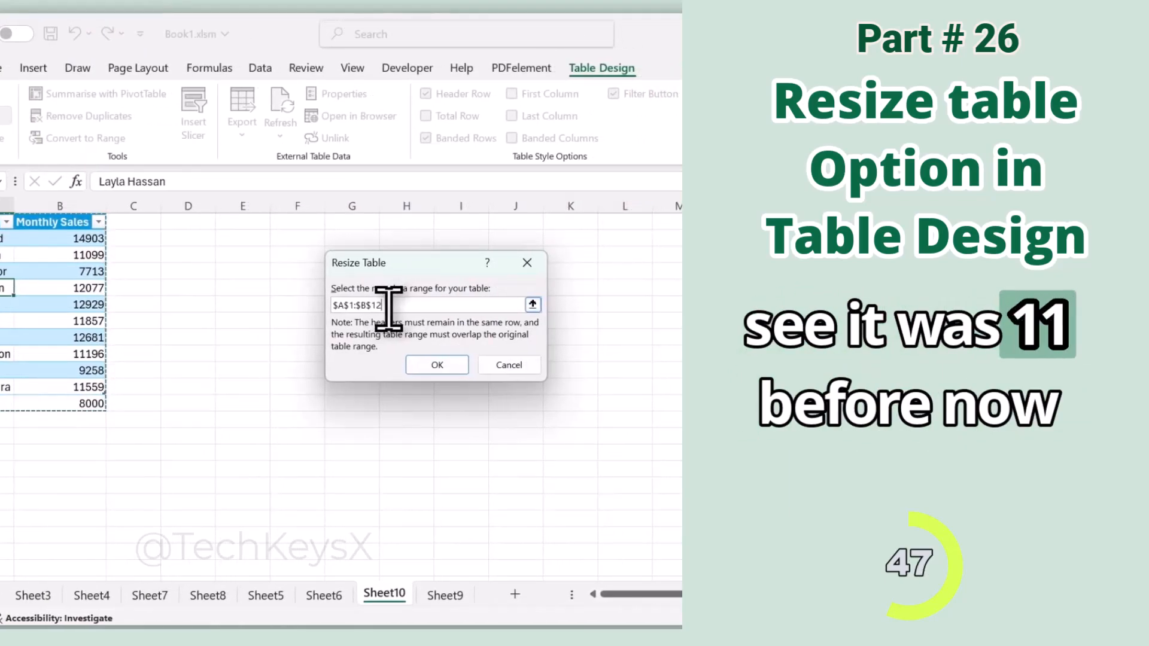
pyautogui.click(426, 366)
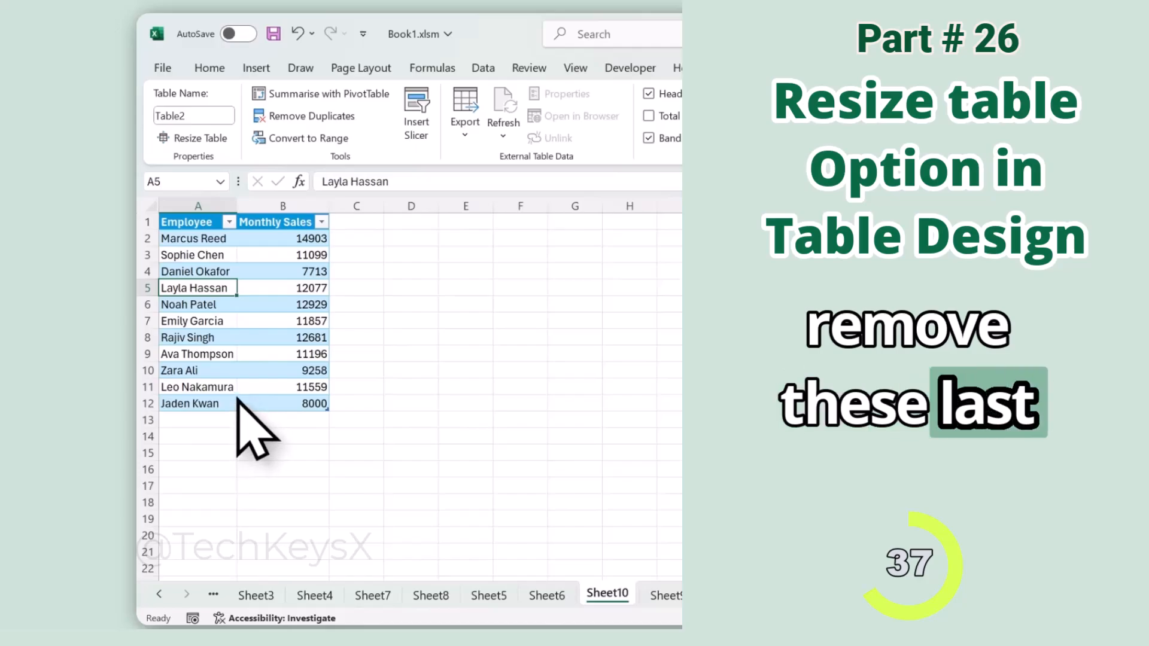
# Step: Resize the employee sales table again by setting its data range to $A$1:$B$10
pyautogui.click(248, 287)
pyautogui.click(223, 146)
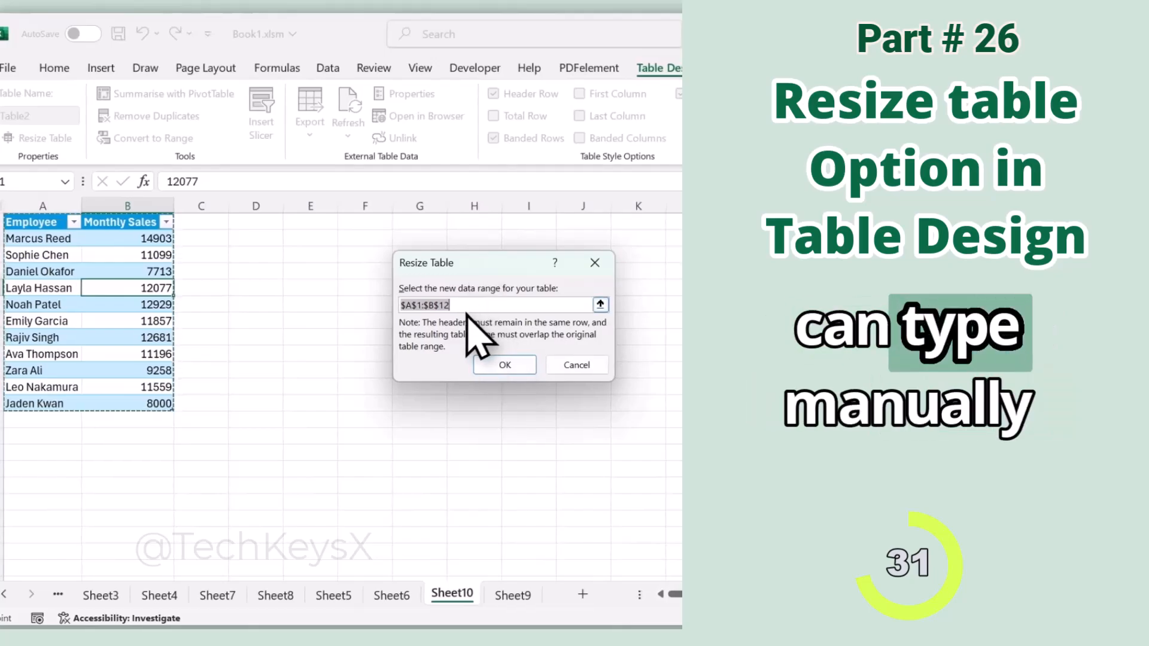
pyautogui.click(455, 306)
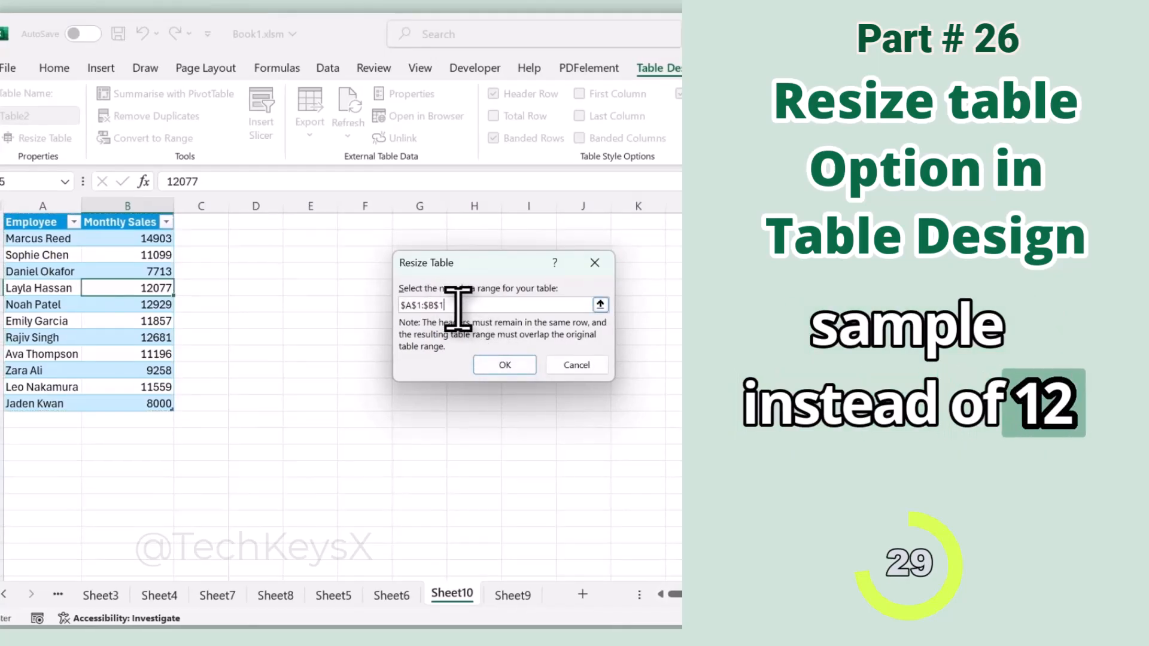
pyautogui.press('BackSpace')
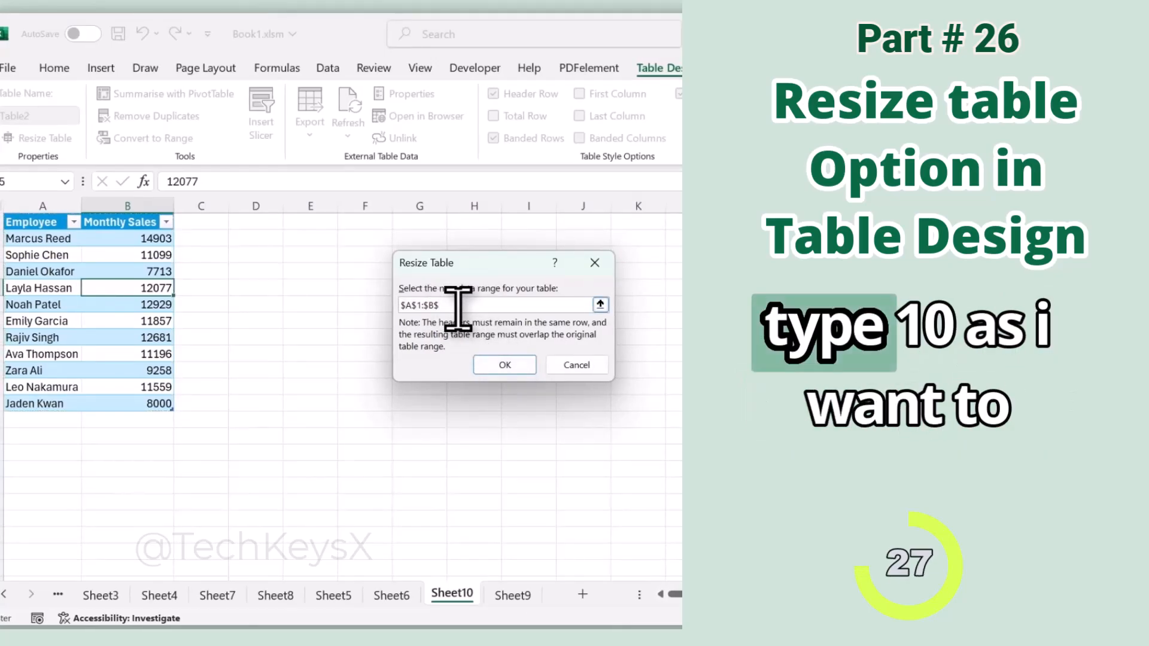
pyautogui.write('10')
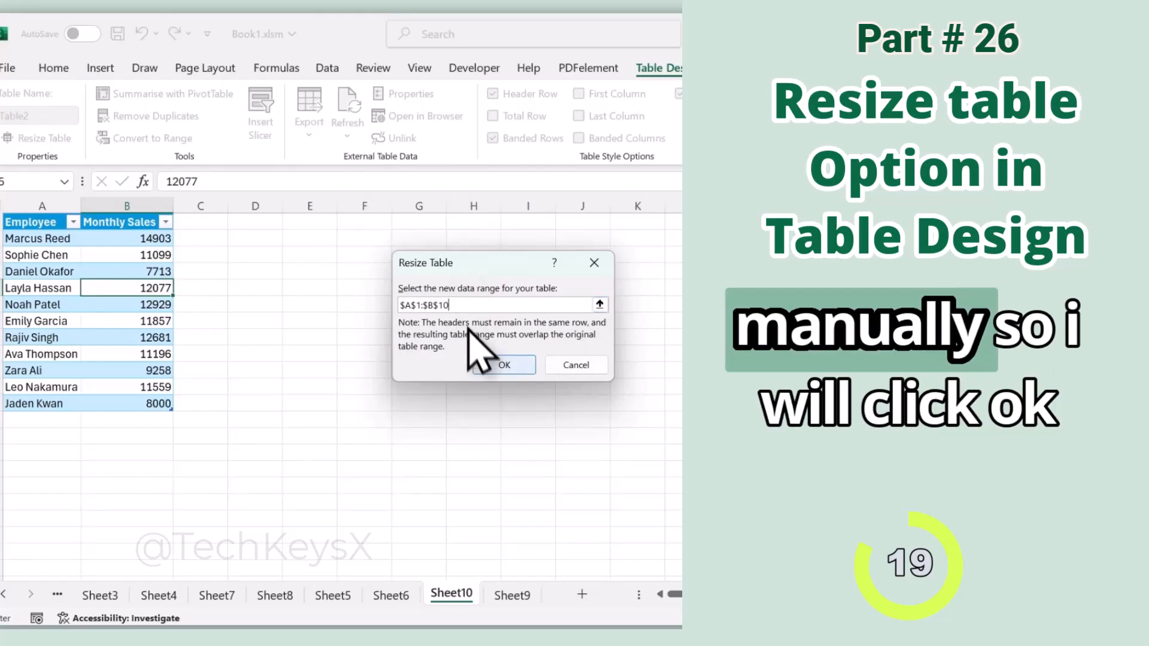
pyautogui.click(503, 365)
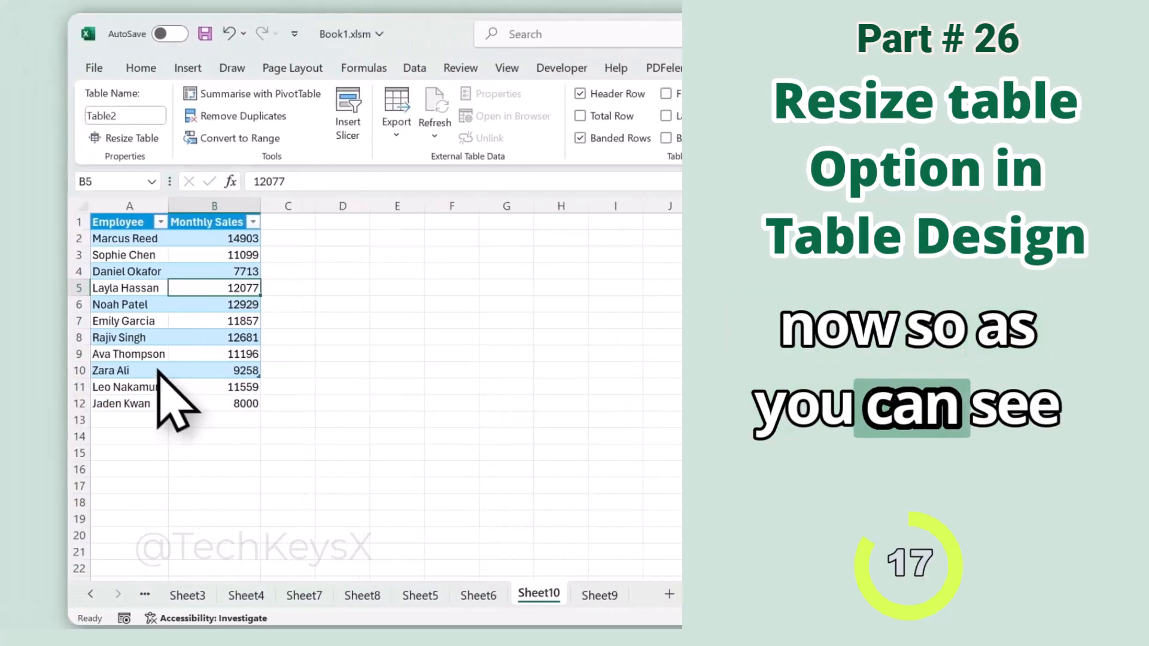
# Step: Compare cells A11:B12 below the resized table with the cells inside it
pyautogui.moveTo(174, 389); pyautogui.dragTo(327, 411)
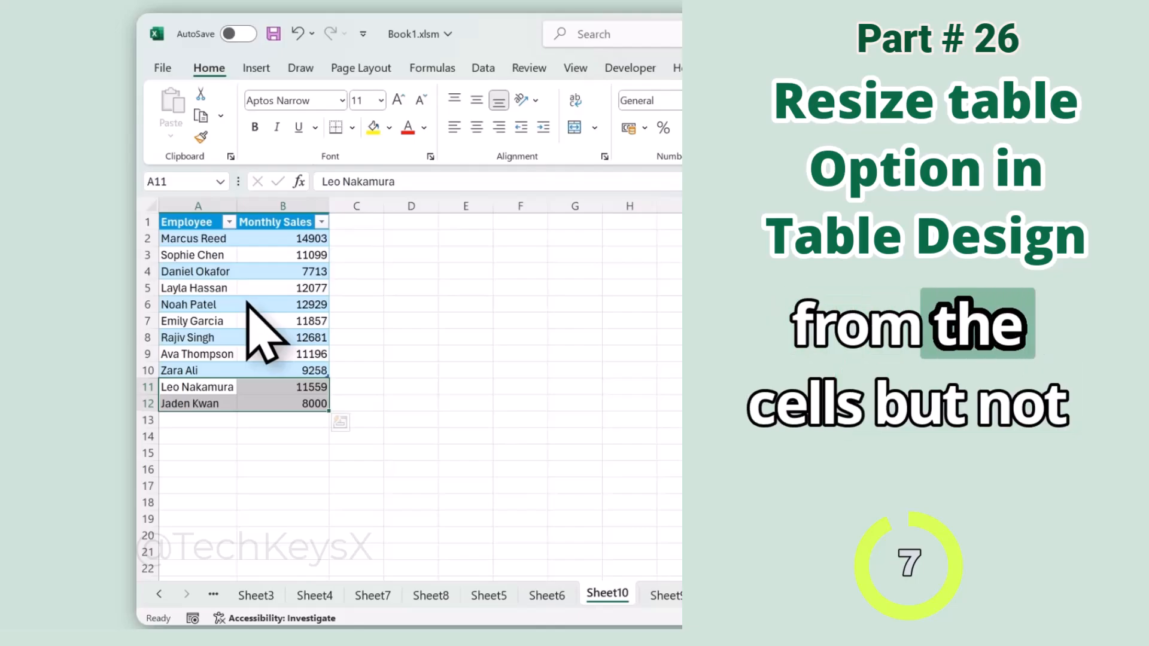
pyautogui.click(282, 271)
pyautogui.click(808, 68)
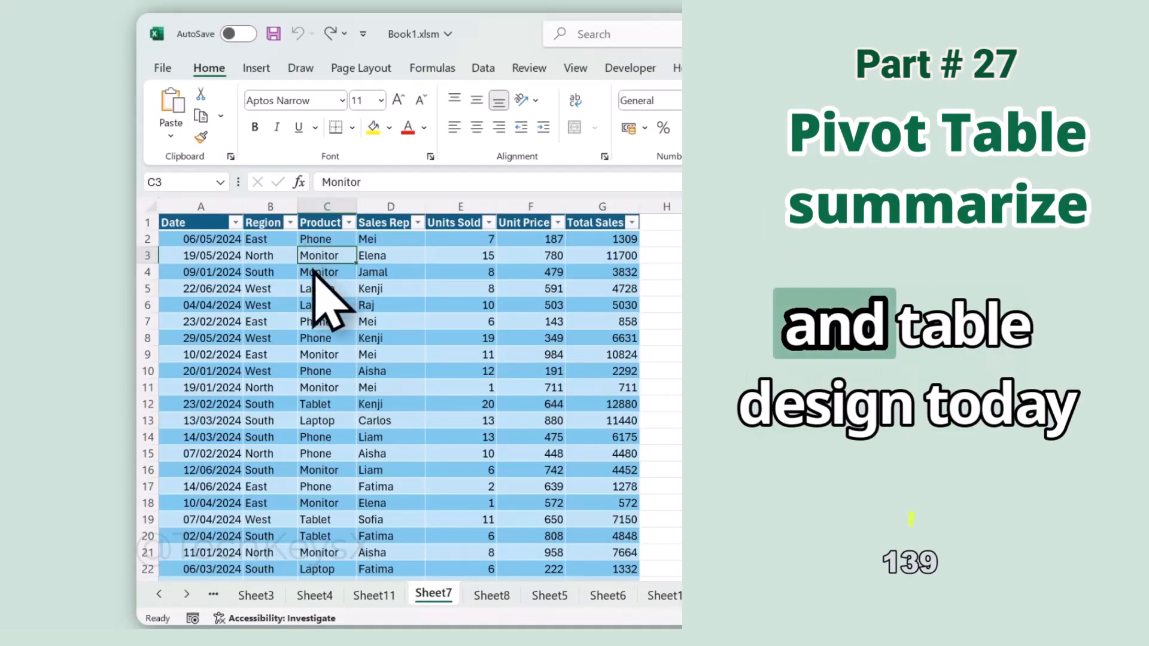
# Step: Show the design options of SalesTable on Sheet7 and examine its Region and Total Sales columns
pyautogui.click(309, 305)
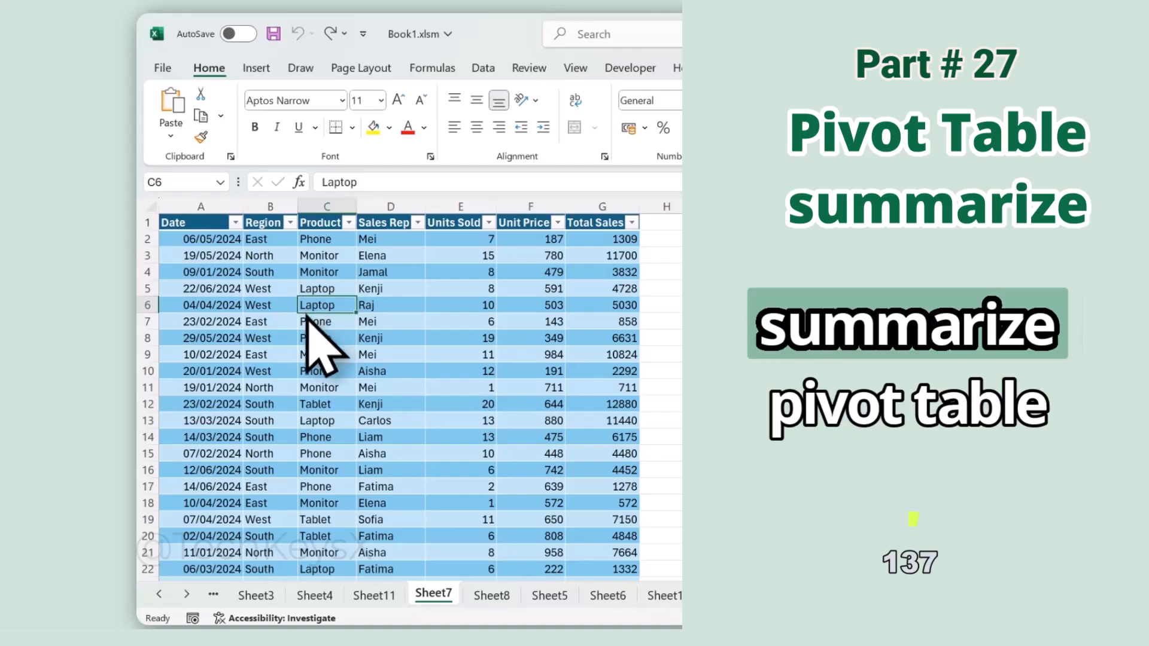
pyautogui.click(602, 70)
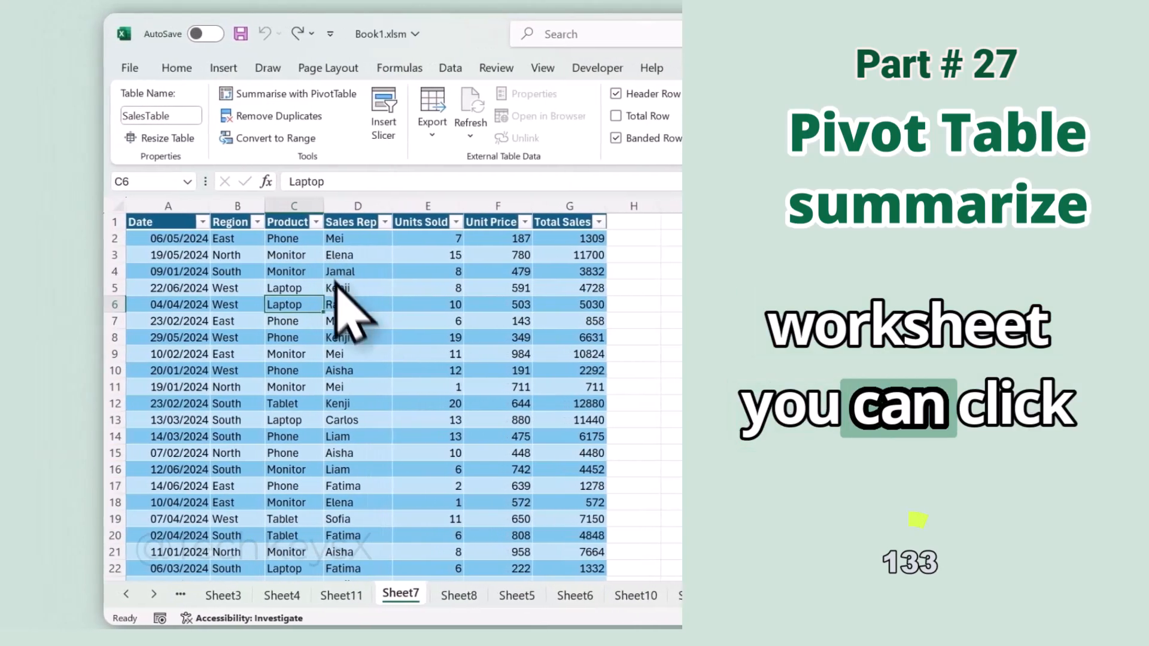
pyautogui.click(280, 287)
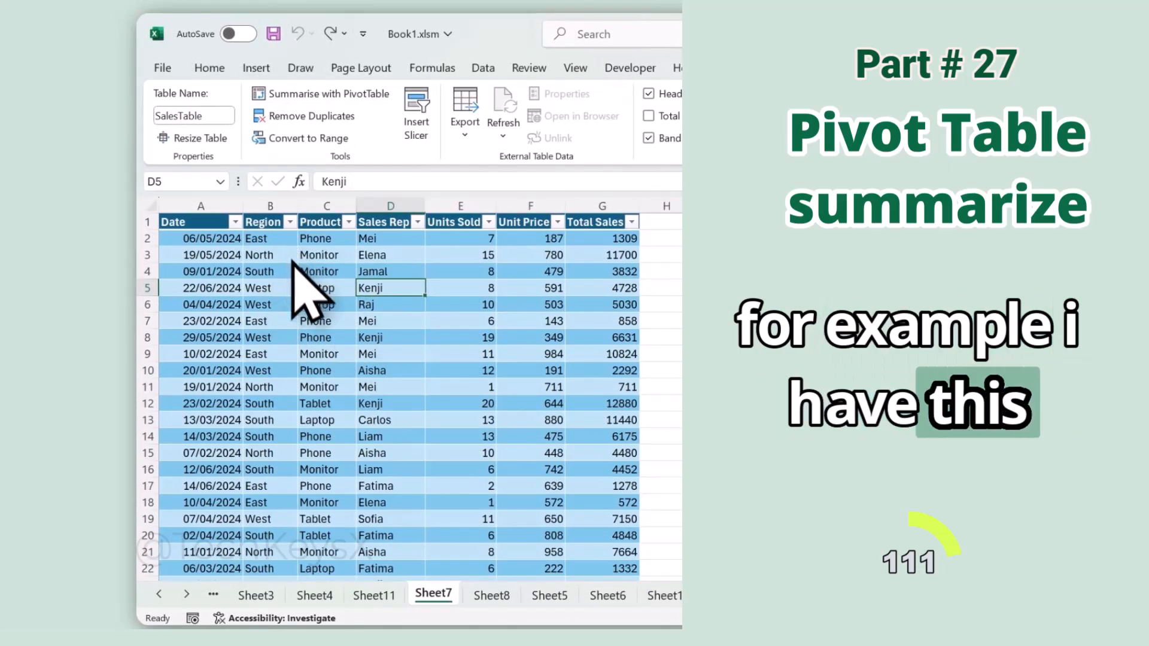
pyautogui.click(269, 209)
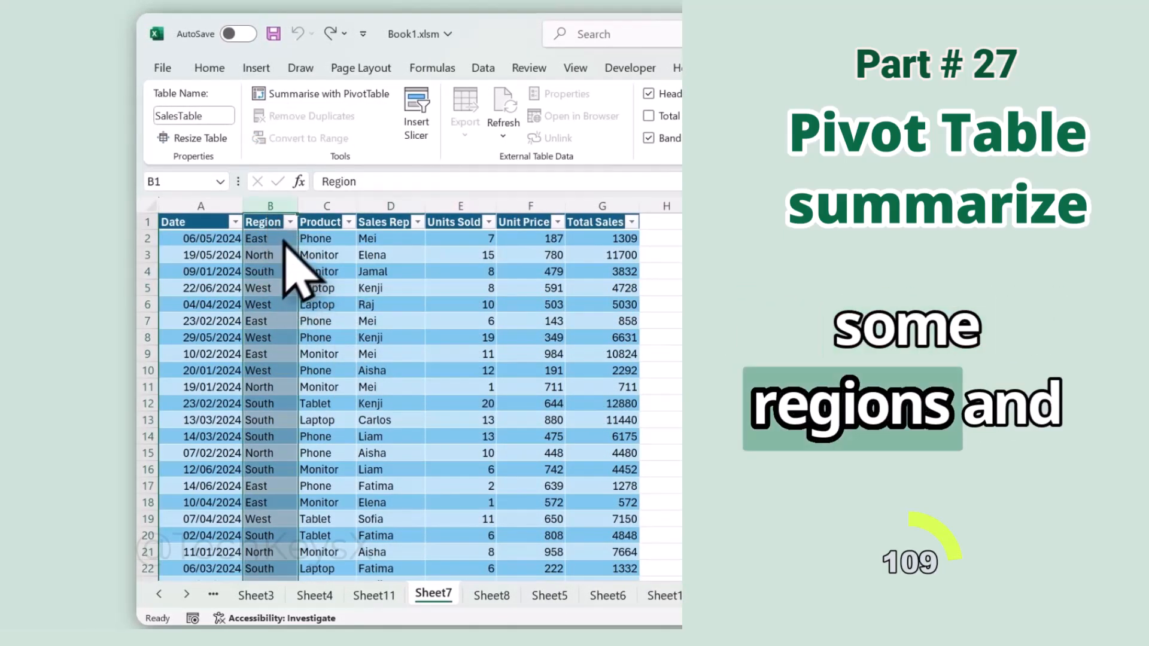
pyautogui.click(605, 206)
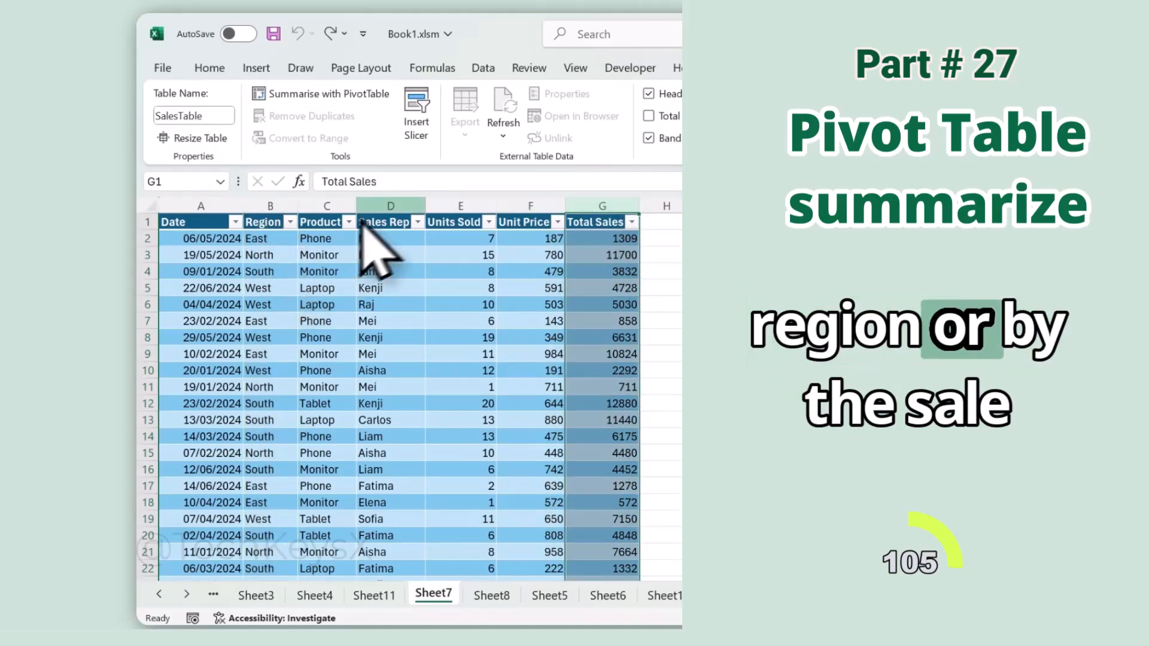
# Step: Summarise SalesTable with a PivotTable placed on a new worksheet
pyautogui.click(389, 305)
pyautogui.click(257, 322)
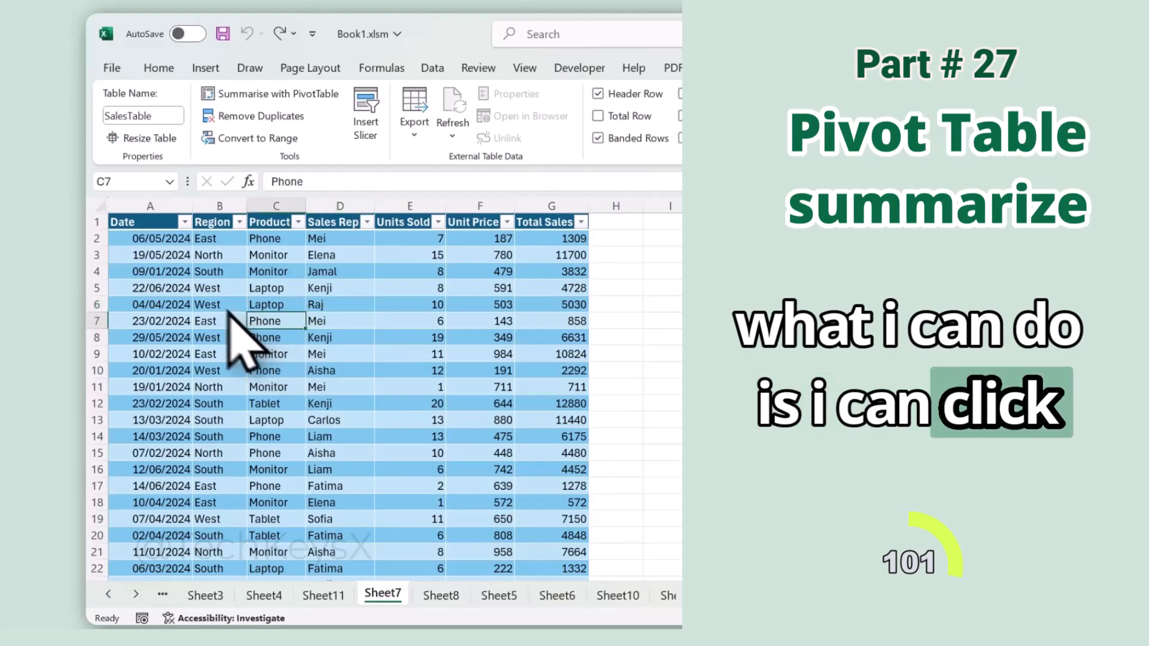
pyautogui.click(190, 271)
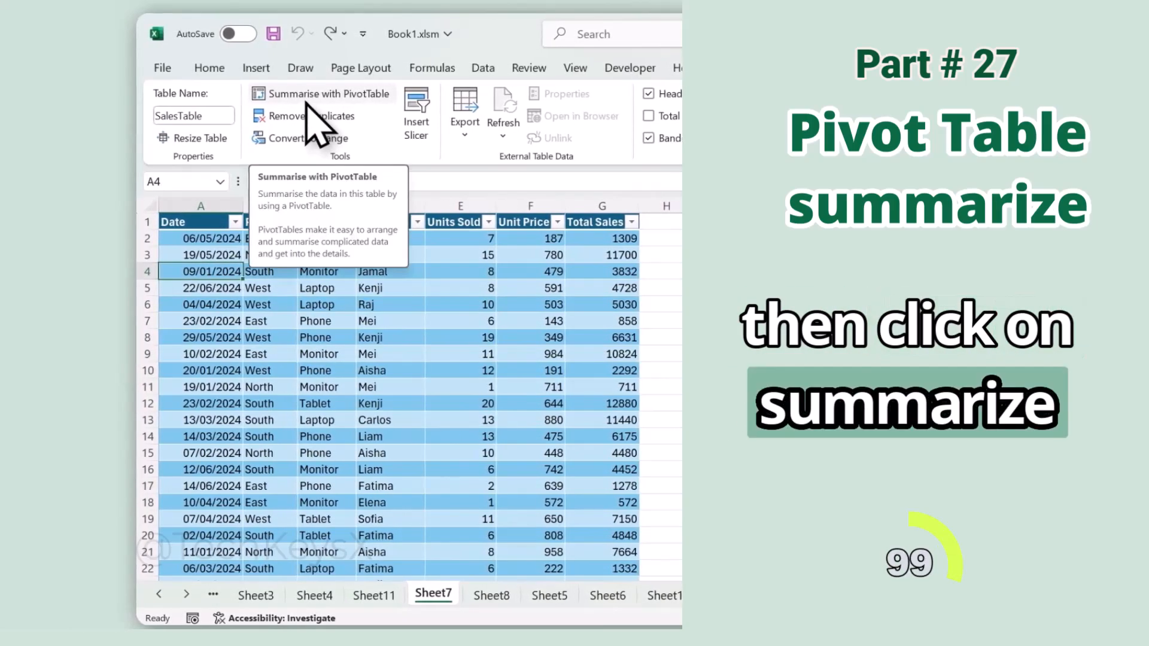
pyautogui.click(306, 101)
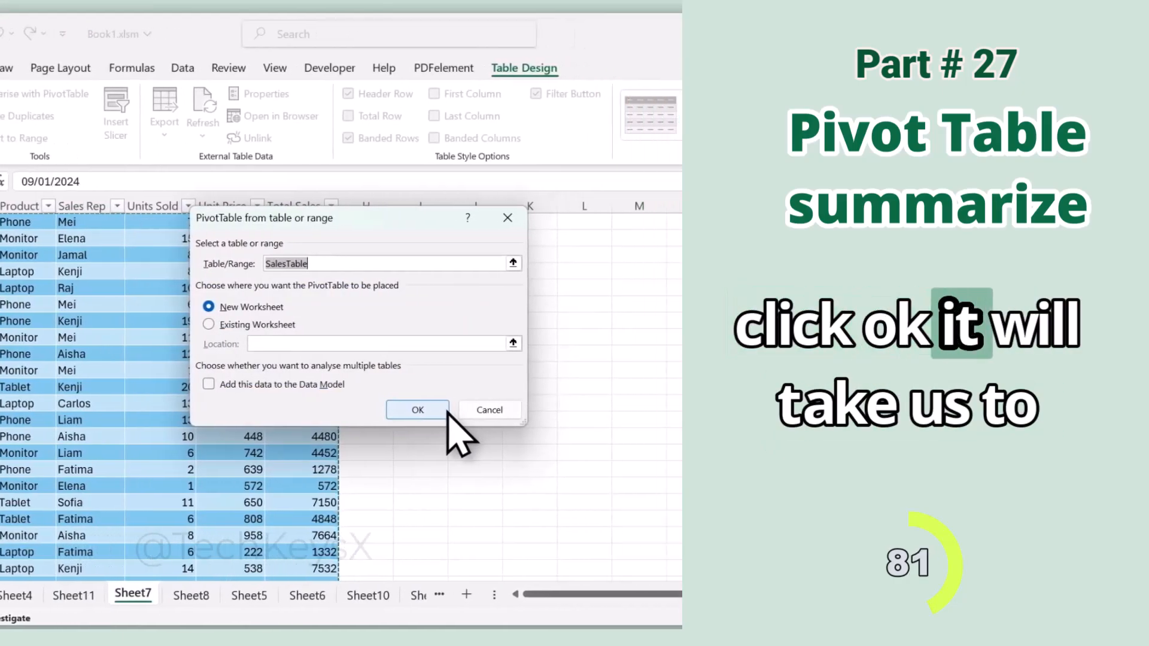
pyautogui.click(431, 409)
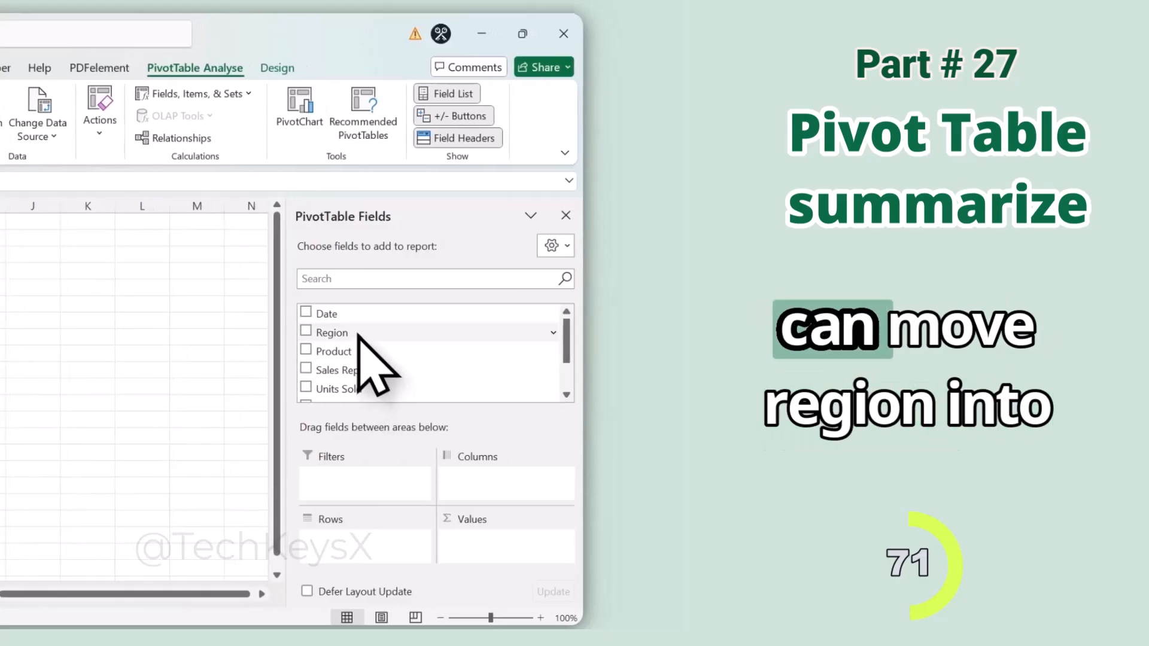
# Step: Put the Region field in the PivotTable's rows and sum Total Sales in its values
pyautogui.moveTo(359, 333); pyautogui.dragTo(331, 530)
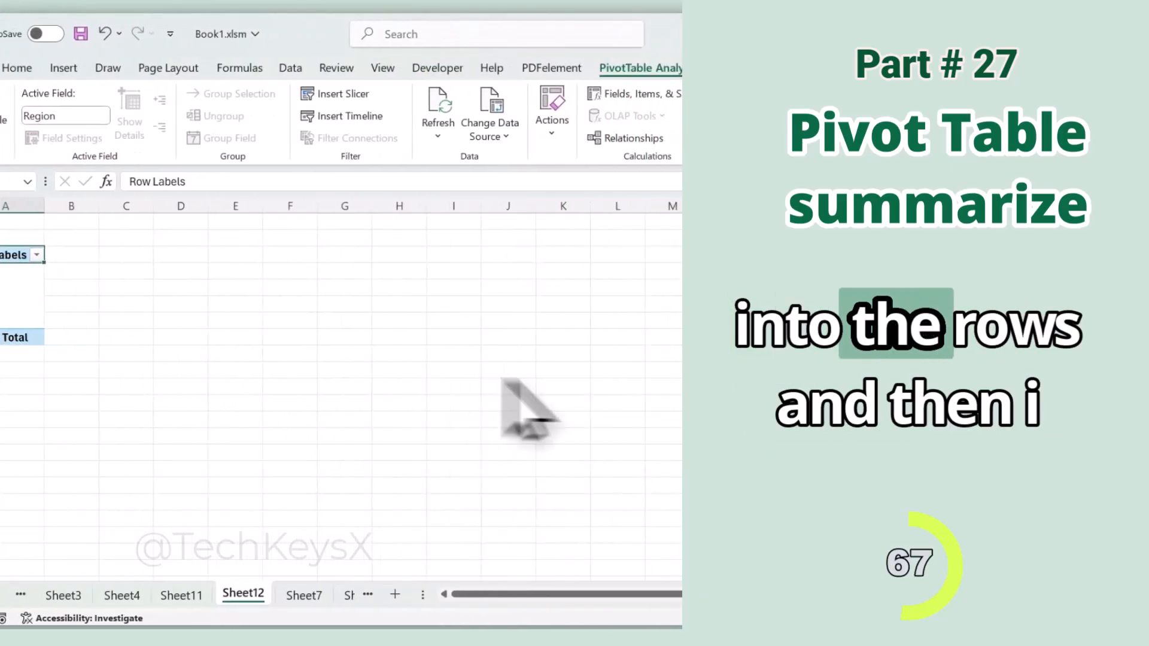
pyautogui.scroll(-2, 372, 368)
pyautogui.moveTo(372, 374); pyautogui.dragTo(515, 545)
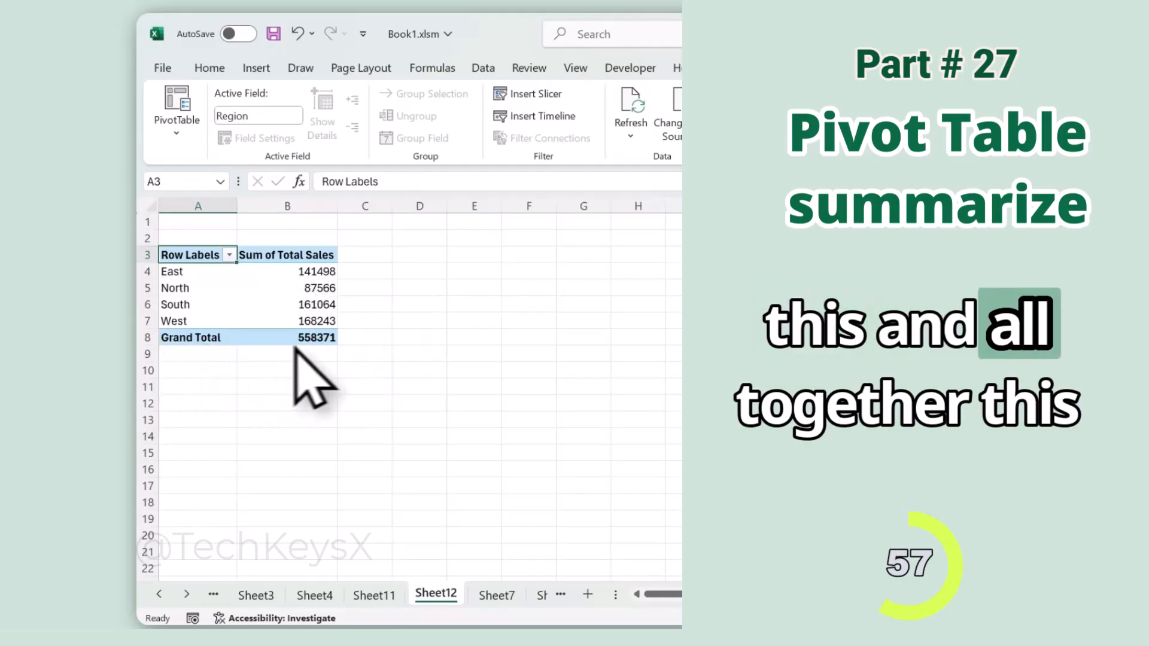
pyautogui.moveTo(325, 346)
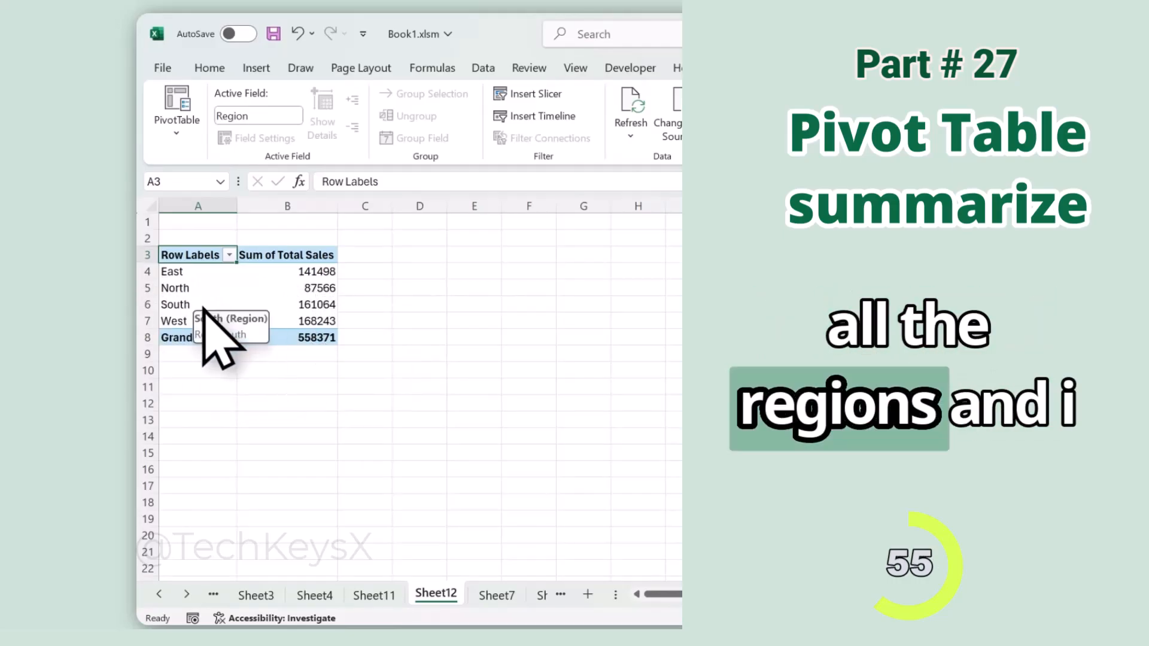
# Step: Add the Sales Rep field to the PivotTable's columns to break down total sales by representative
pyautogui.scroll(2, 487, 392)
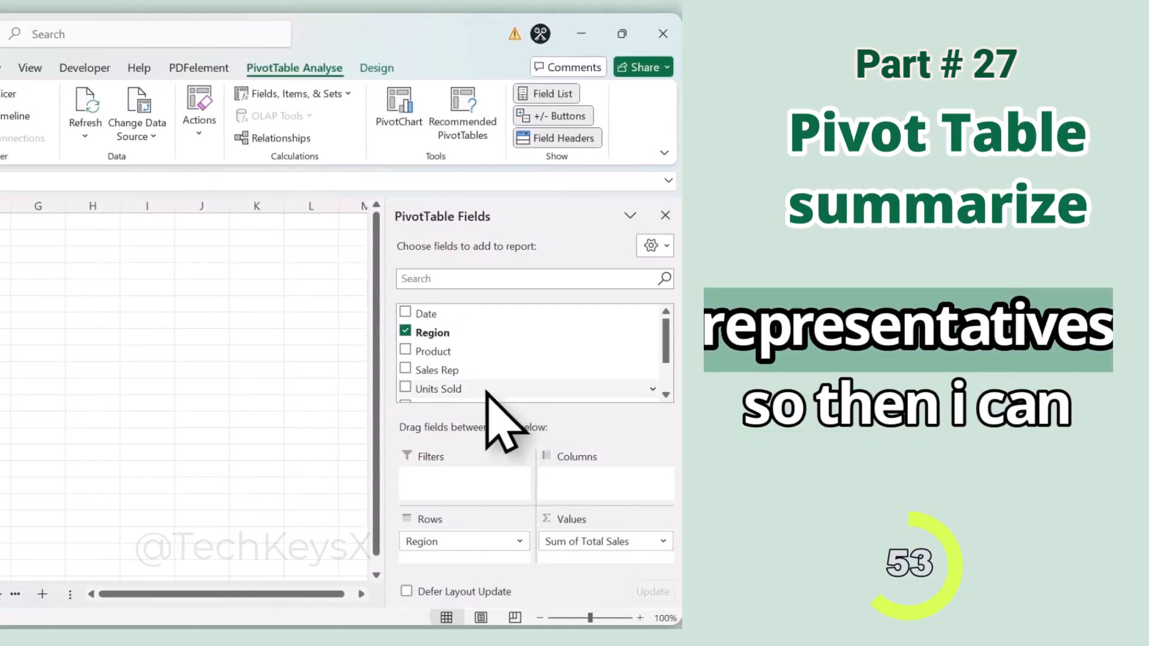
pyautogui.moveTo(456, 368); pyautogui.dragTo(602, 502)
pyautogui.moveTo(480, 479); pyautogui.dragTo(505, 505)
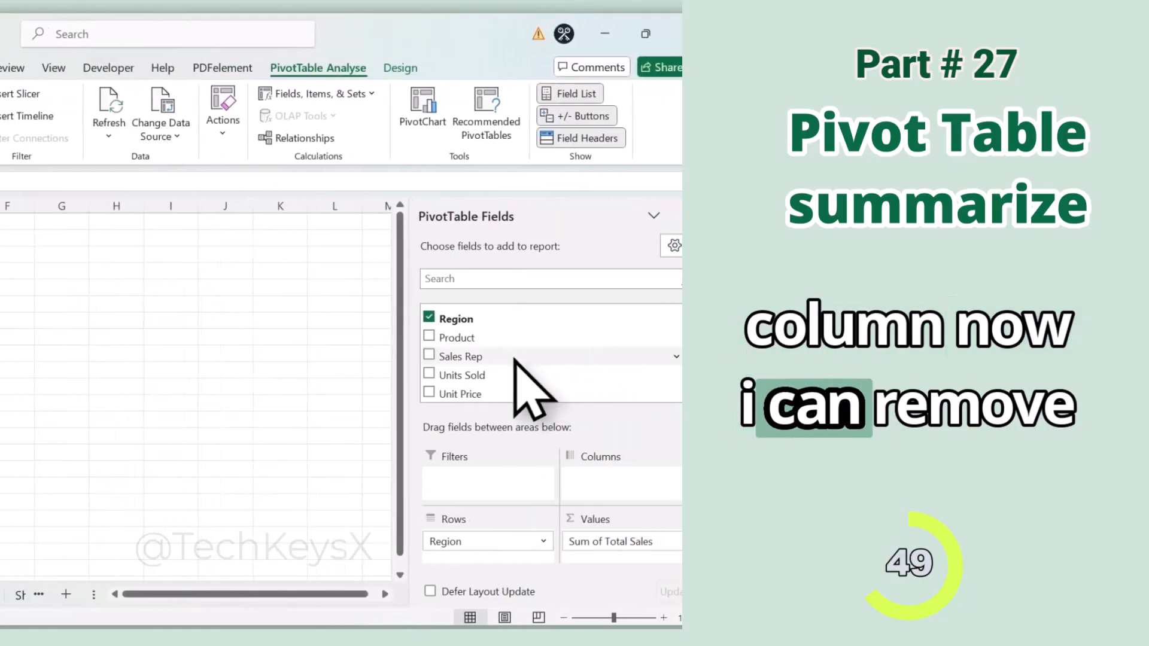
pyautogui.scroll(-1, 532, 395)
pyautogui.moveTo(331, 356); pyautogui.dragTo(539, 484)
pyautogui.moveTo(437, 505); pyautogui.dragTo(419, 490)
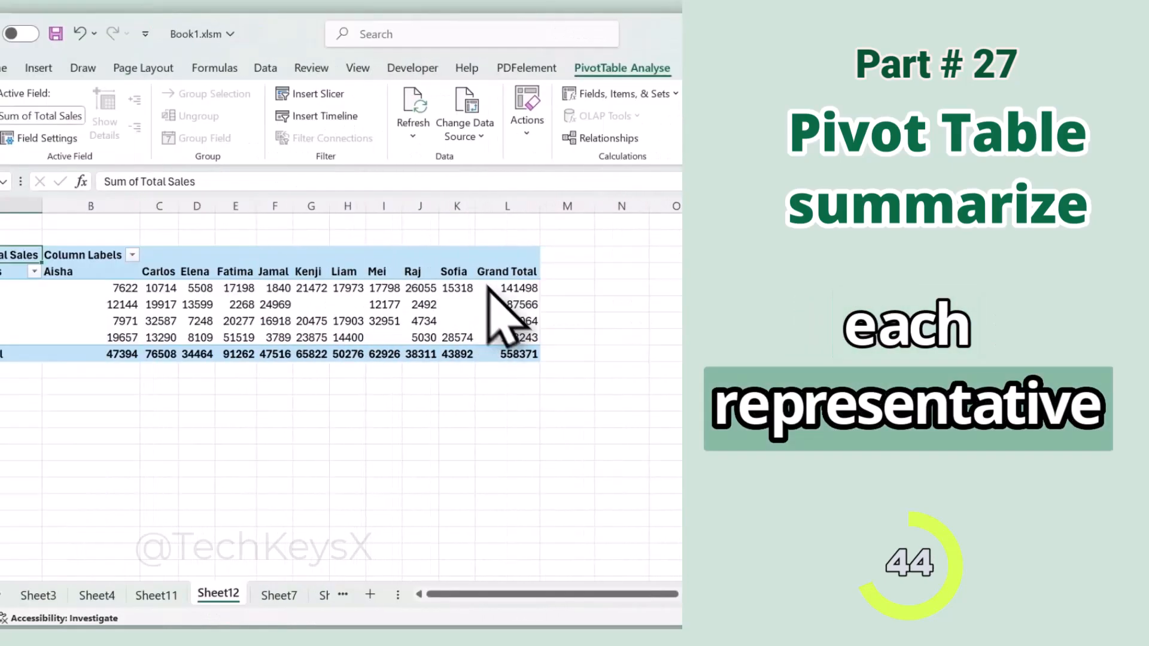
# Step: Check the East sales figures, then change the PivotTable to show Product in columns and the sum of Units Sold in values
pyautogui.click(180, 291)
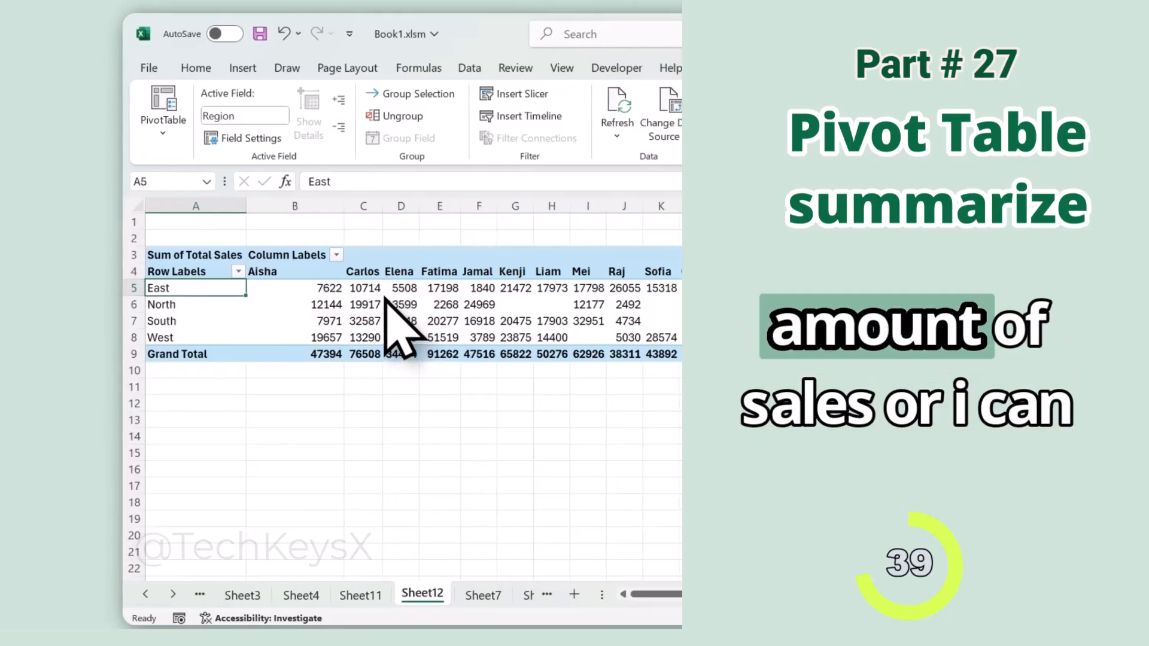
pyautogui.click(387, 291)
pyautogui.moveTo(458, 475); pyautogui.dragTo(317, 392)
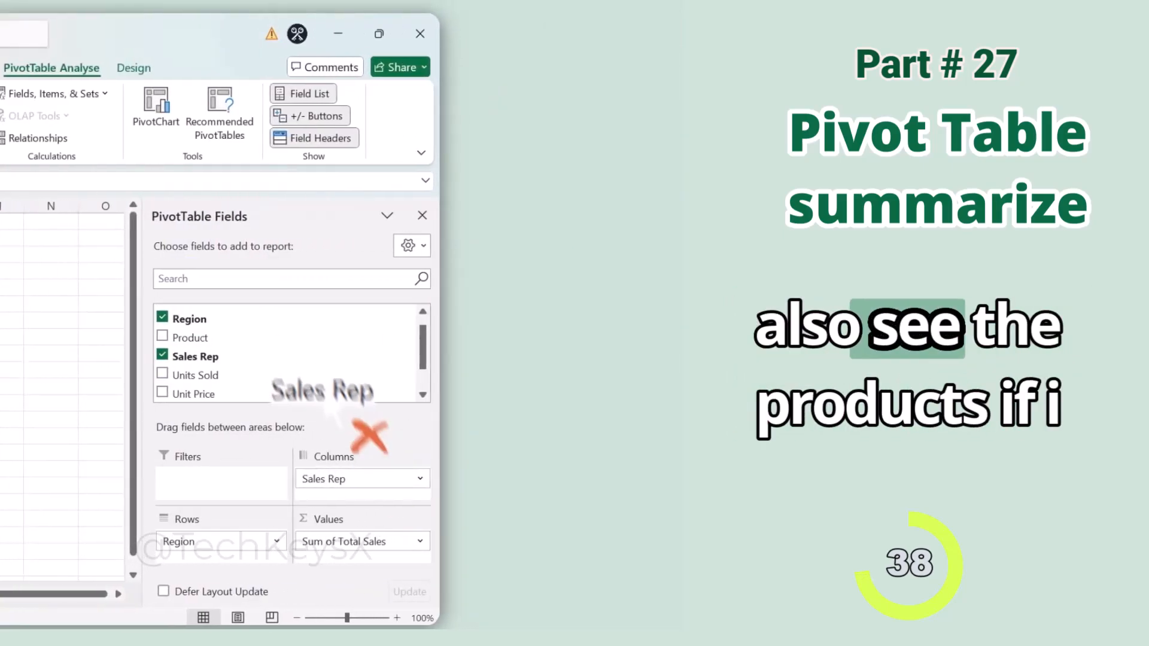
pyautogui.moveTo(203, 339); pyautogui.dragTo(350, 484)
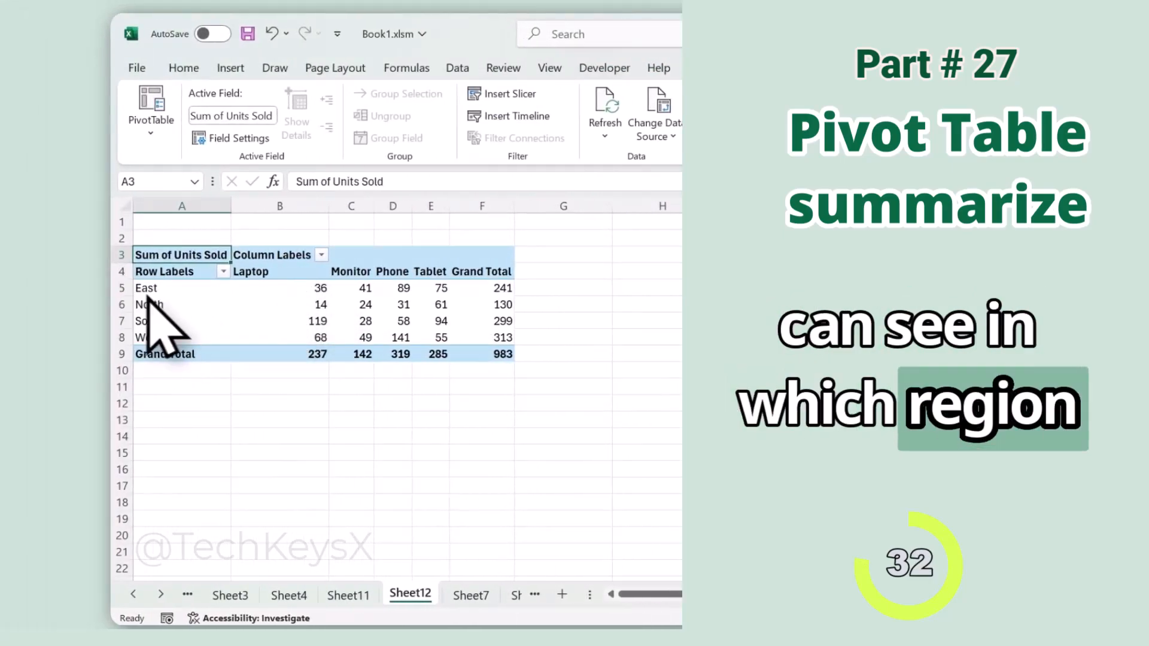
# Step: Examine the units sold per product in the East and South regions and the PivotTable's grand totals
pyautogui.click(197, 288)
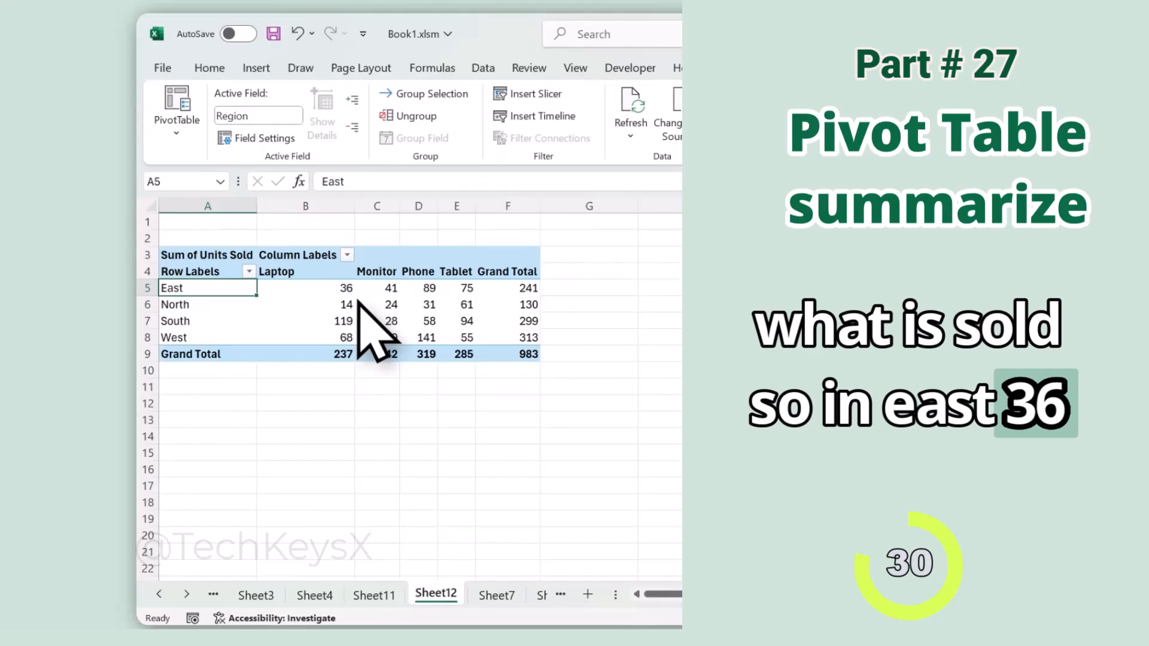
pyautogui.click(352, 292)
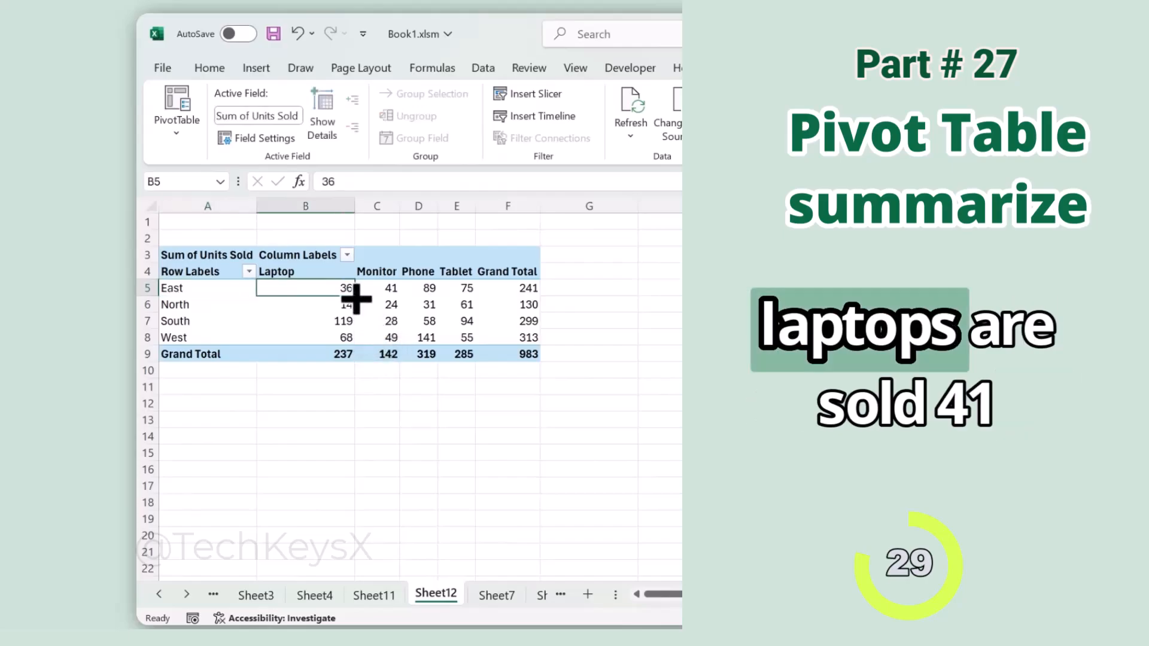
pyautogui.click(382, 289)
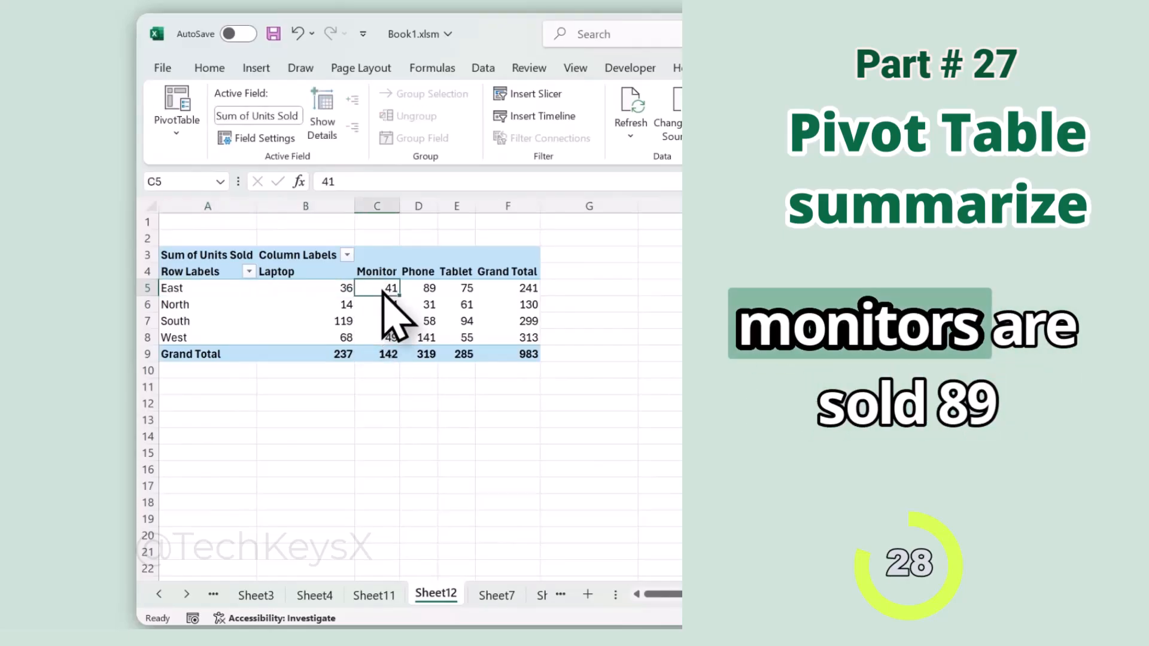
pyautogui.click(426, 293)
pyautogui.click(213, 323)
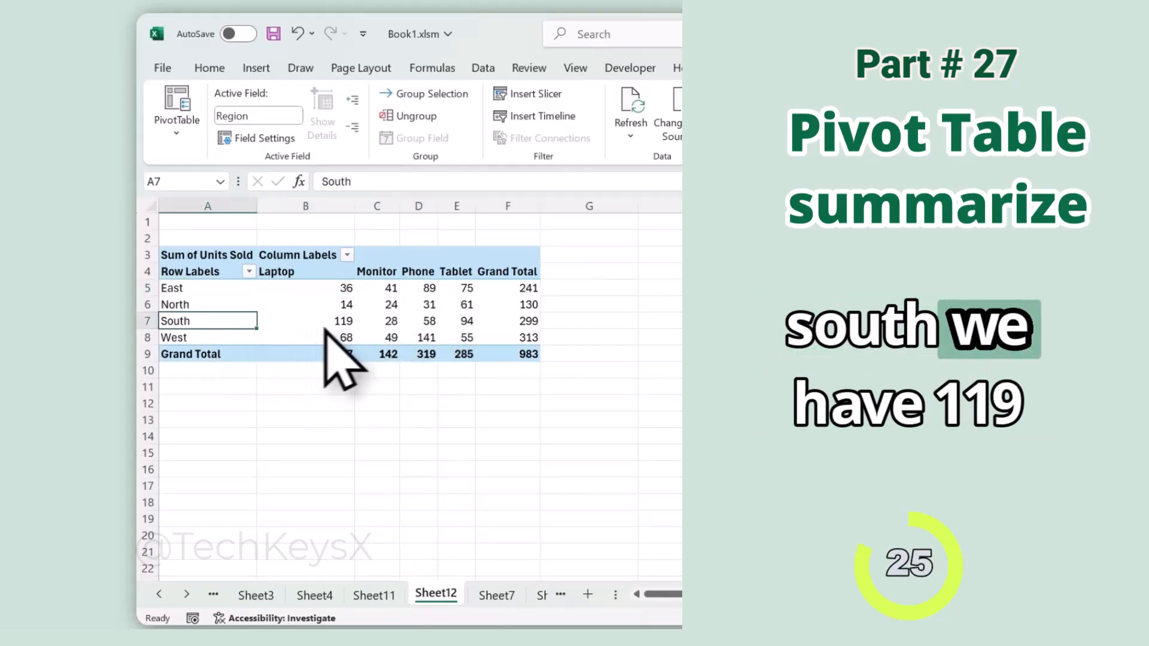
pyautogui.click(367, 323)
pyautogui.click(350, 326)
pyautogui.click(383, 325)
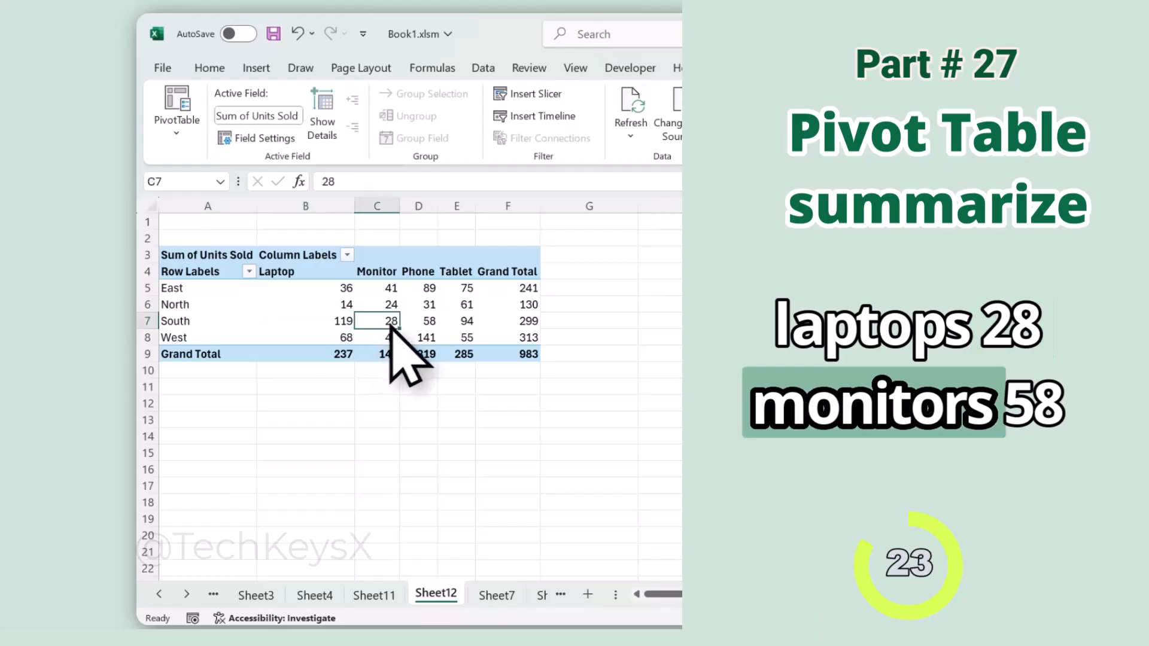
pyautogui.click(435, 326)
pyautogui.click(461, 322)
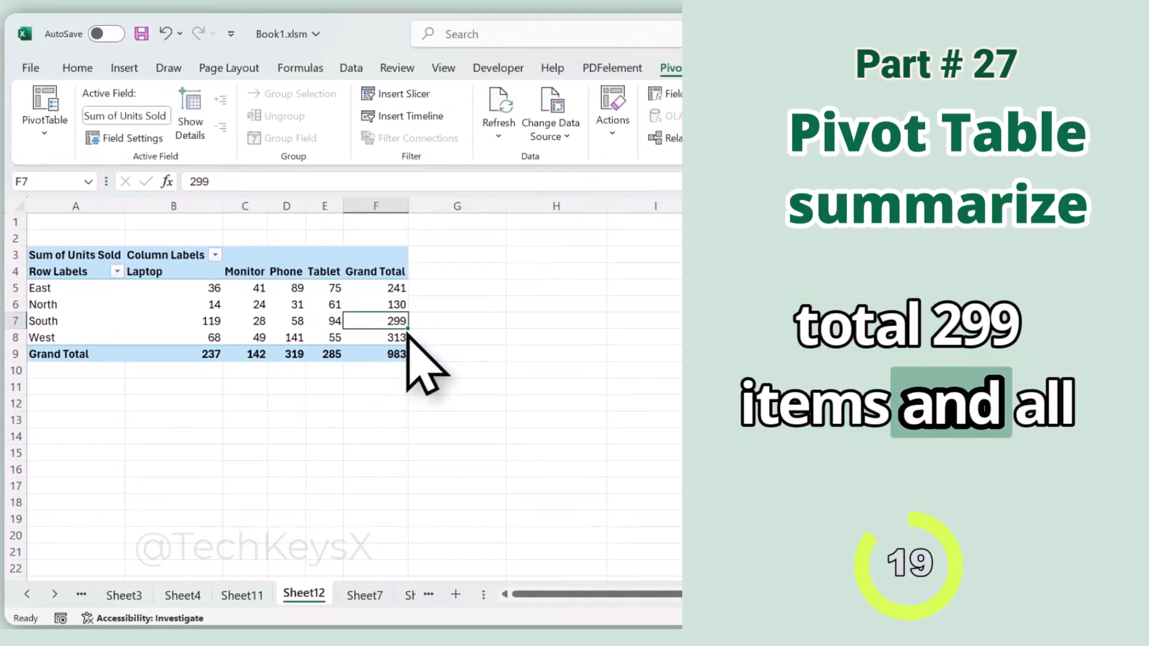
pyautogui.click(400, 355)
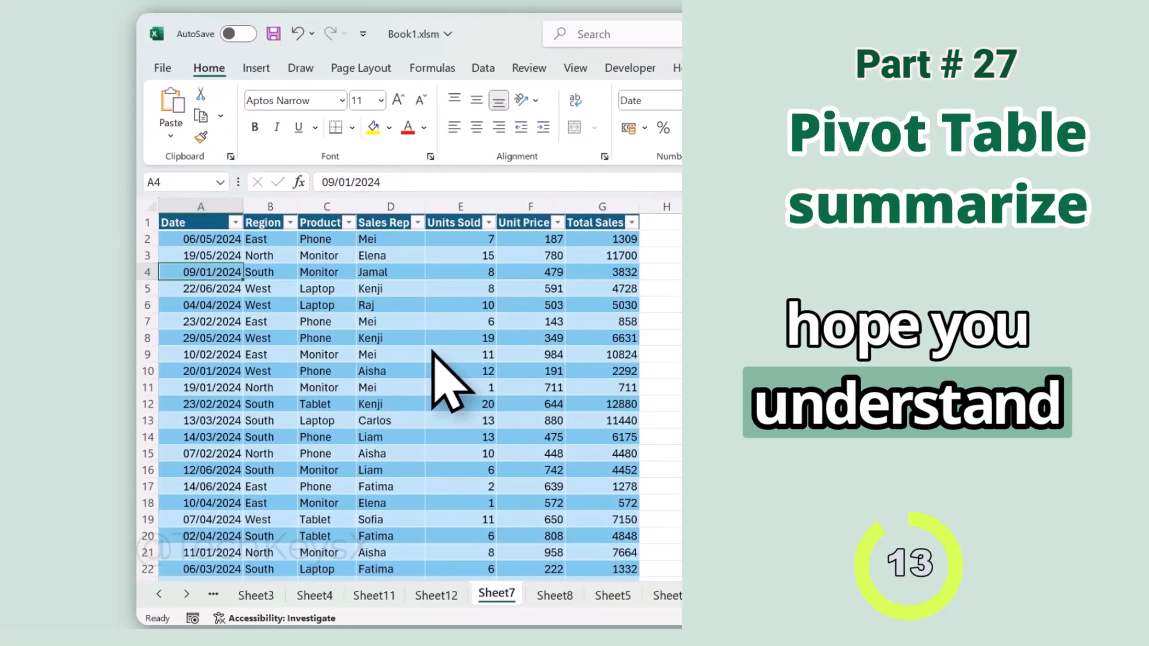
# Step: Remove duplicate rows from the sales table, comparing all columns and treating the first row as headers, and look over the remaining data
pyautogui.click(433, 354)
pyautogui.click(832, 68)
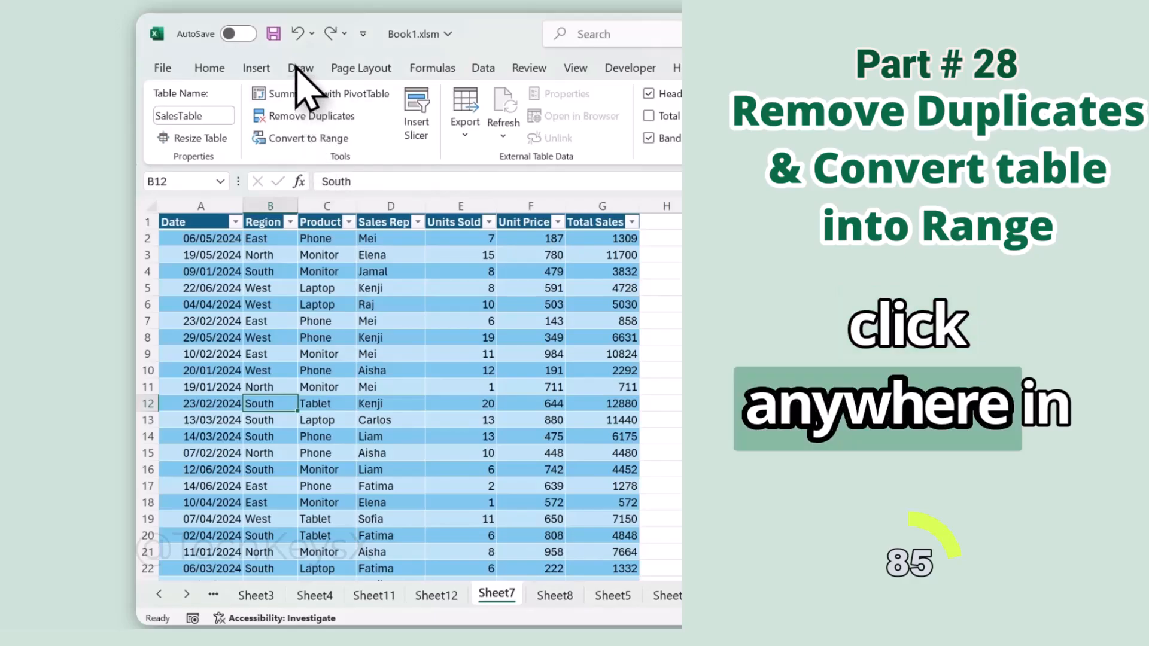
pyautogui.click(313, 120)
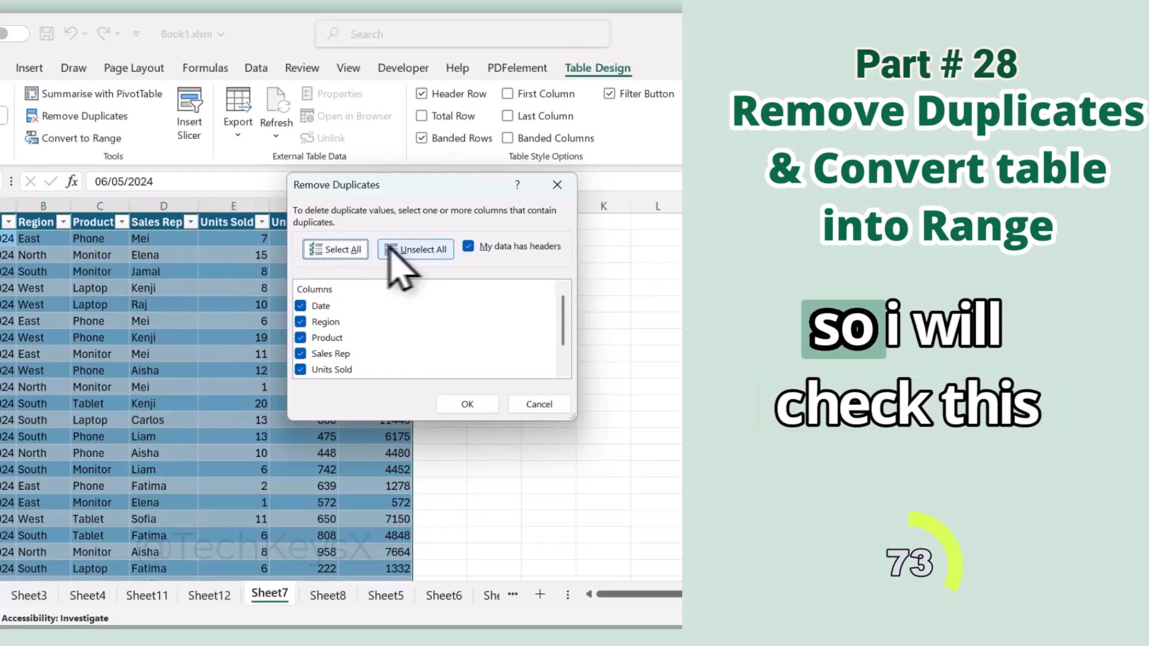
pyautogui.click(468, 404)
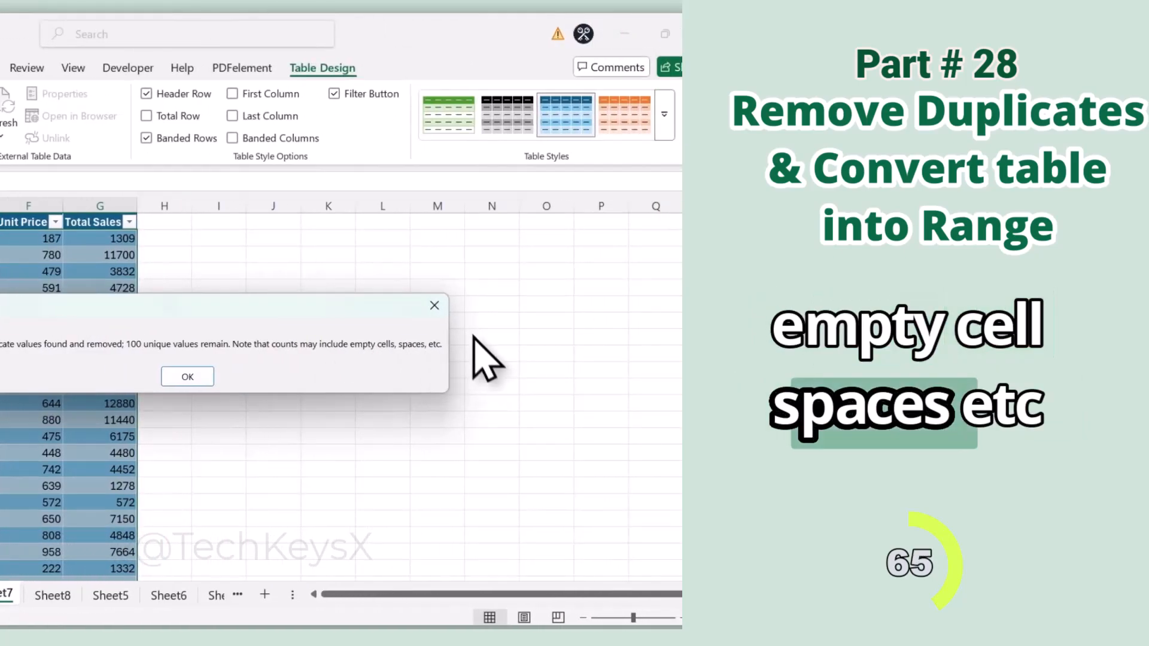
pyautogui.click(187, 377)
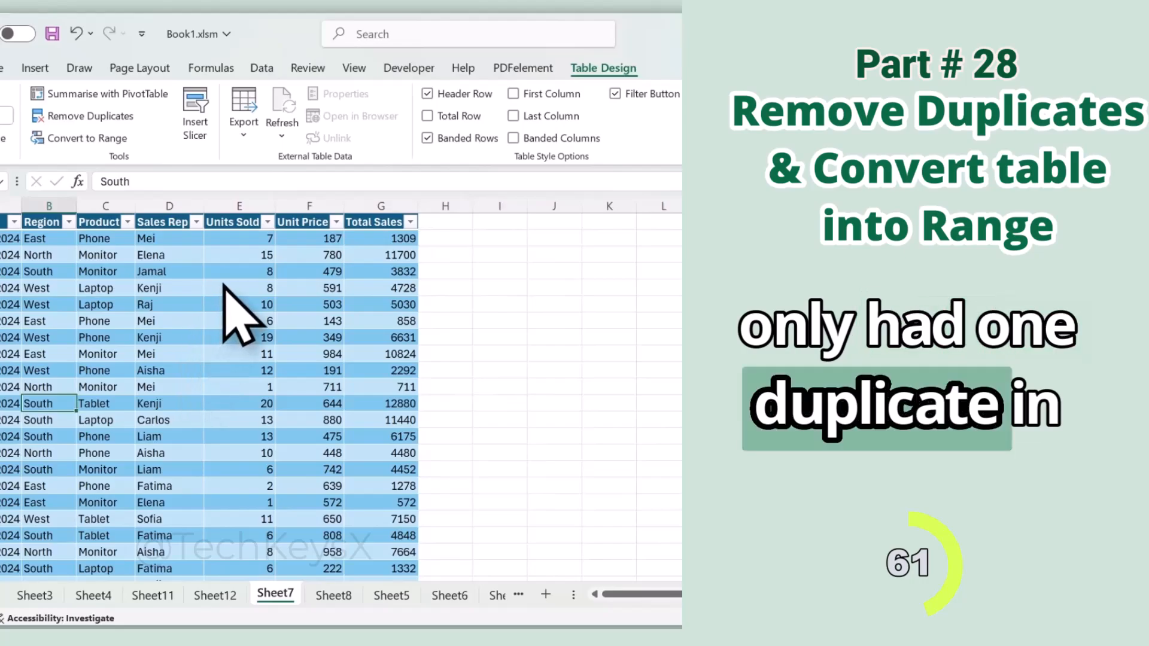
pyautogui.scroll(-20, 199, 364)
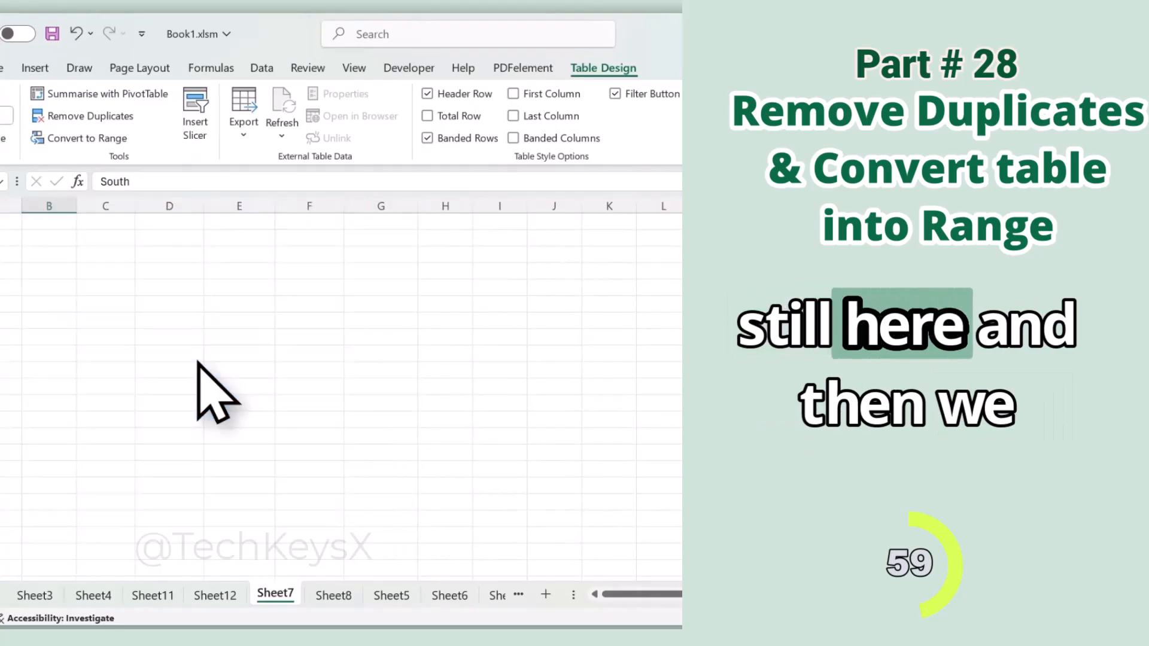
pyautogui.scroll(20, 199, 364)
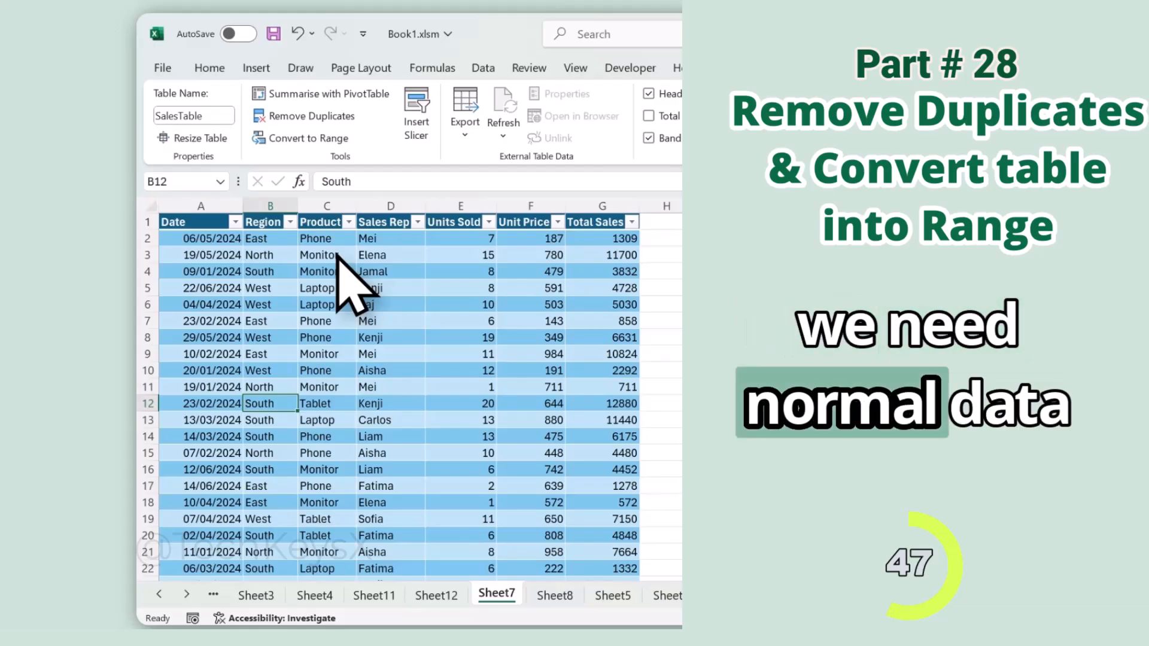
# Step: Convert the sales table to a normal range
pyautogui.click(337, 256)
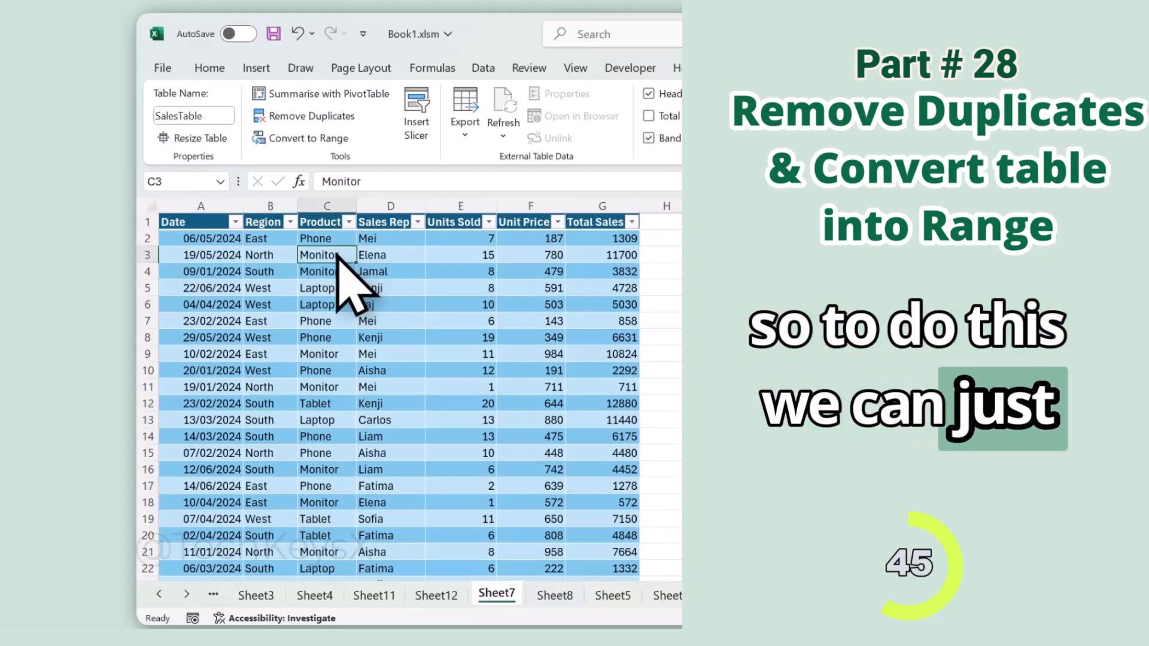
pyautogui.click(332, 139)
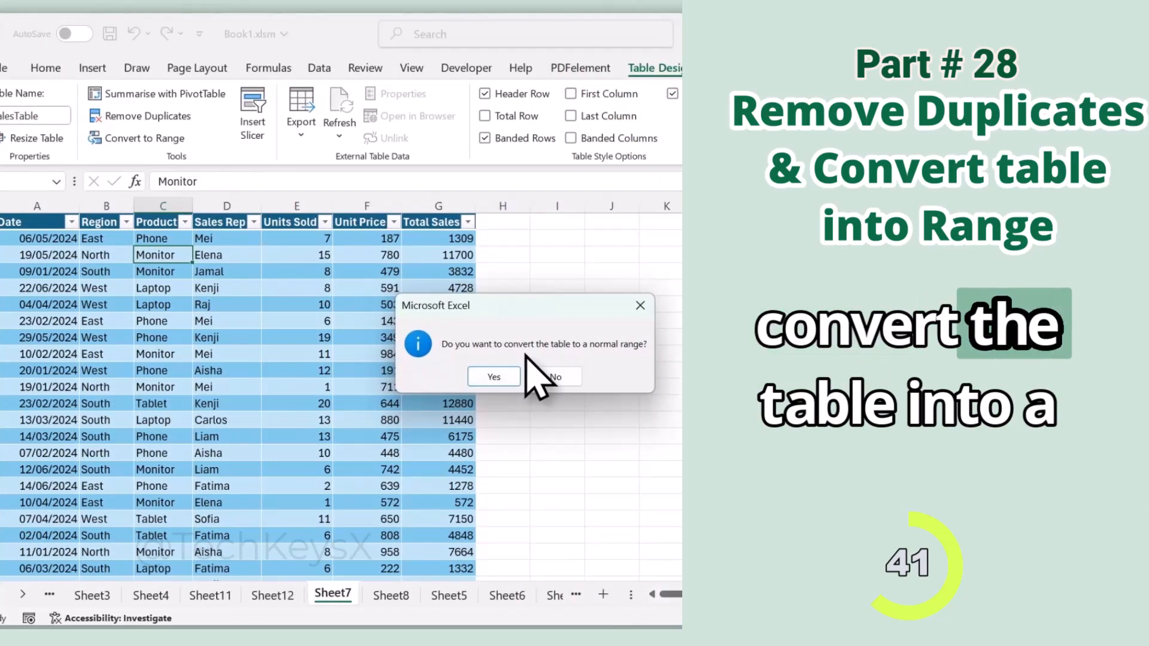
pyautogui.click(494, 377)
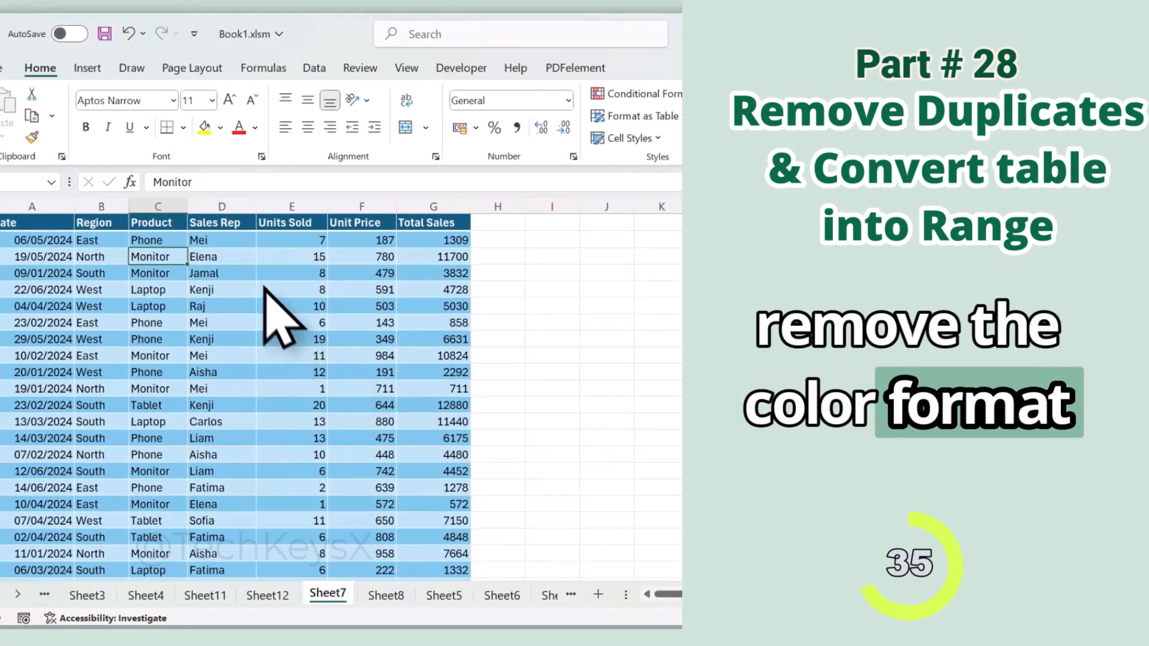
# Step: Clear all formatting from the whole sales data range, keeping its contents
pyautogui.click(249, 256)
pyautogui.hotkey('ctrl', 'a')
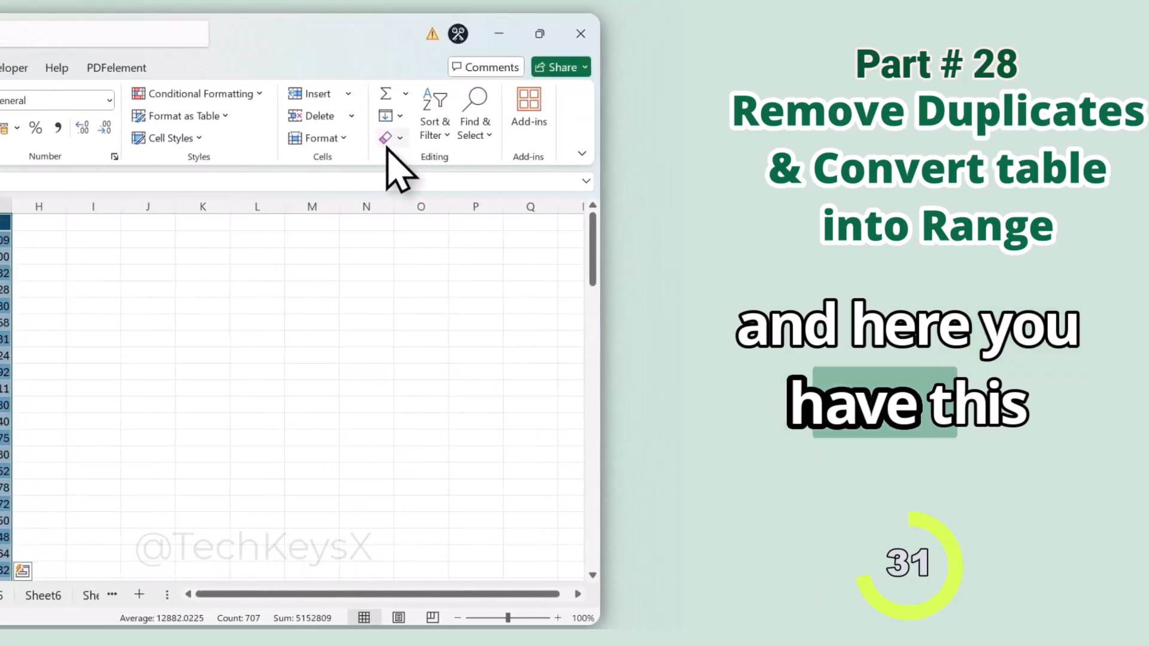
pyautogui.click(388, 143)
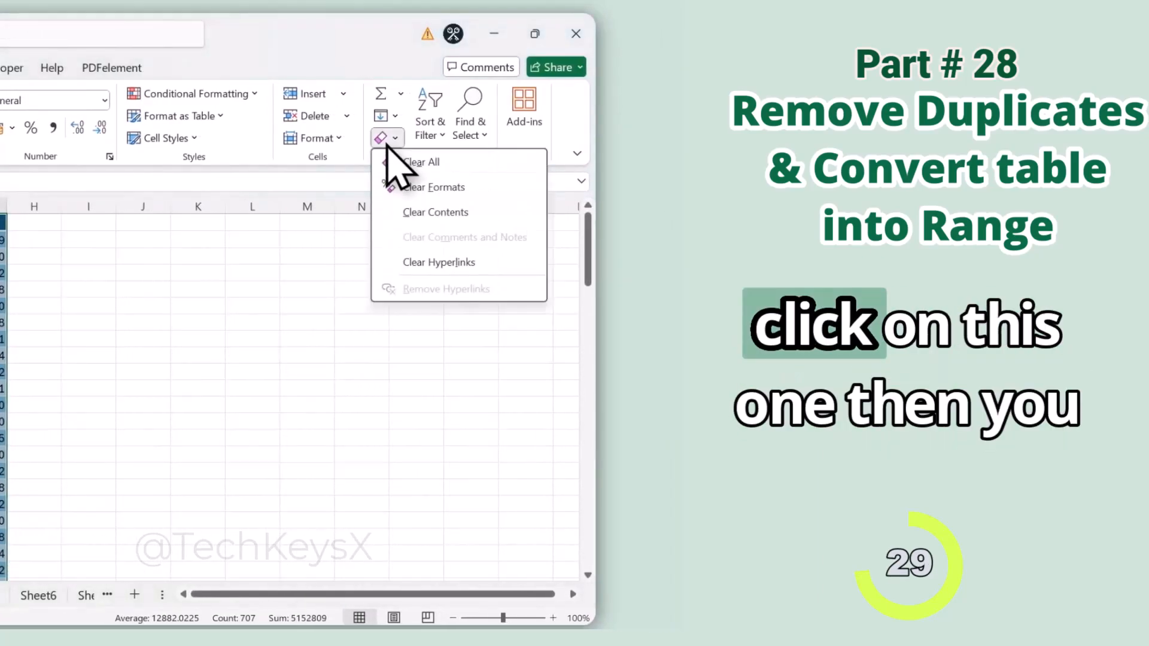
pyautogui.click(442, 196)
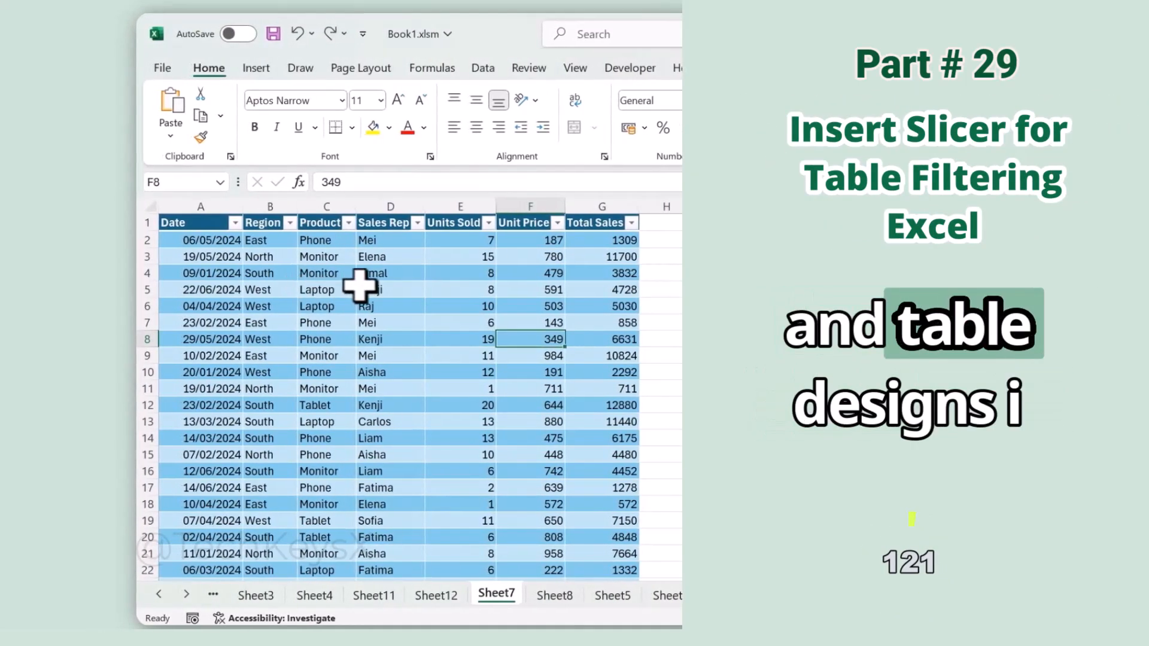
# Step: Show the Table Design tools for the sales table and filter its Region column to East and West only
pyautogui.click(413, 323)
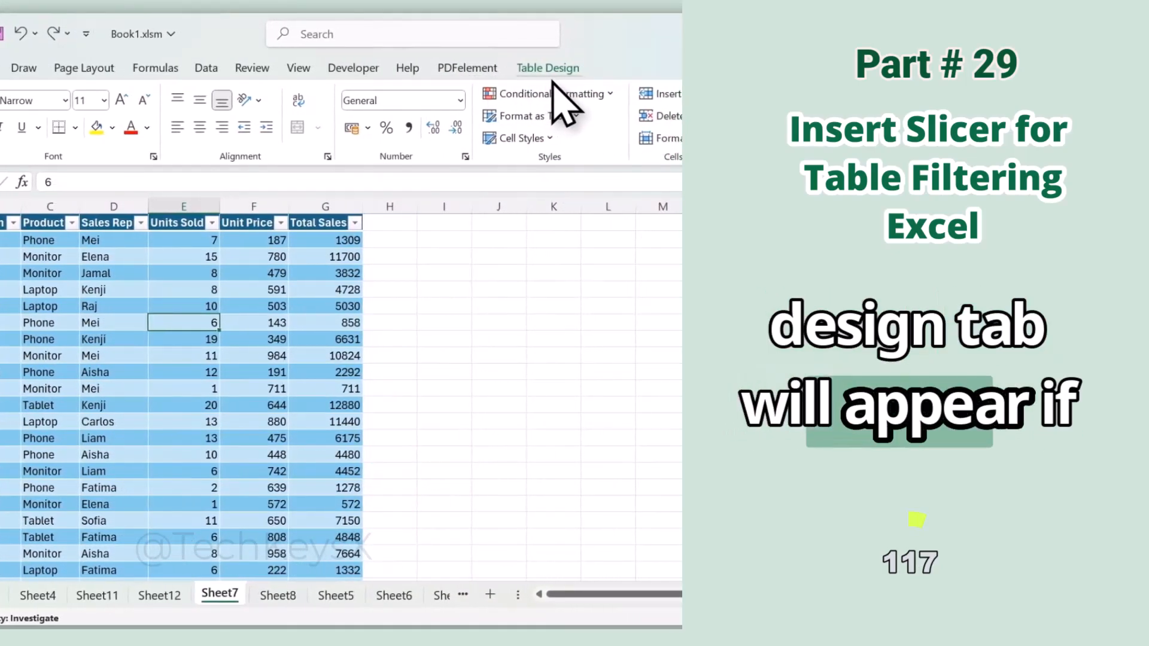
pyautogui.click(548, 69)
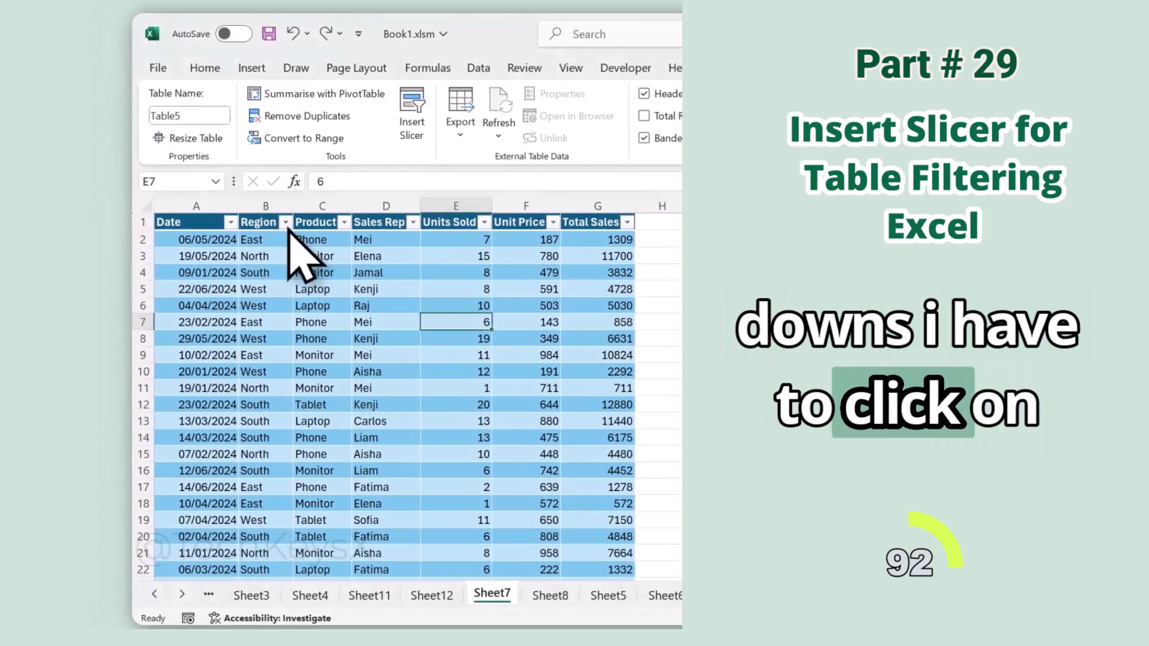
pyautogui.click(286, 223)
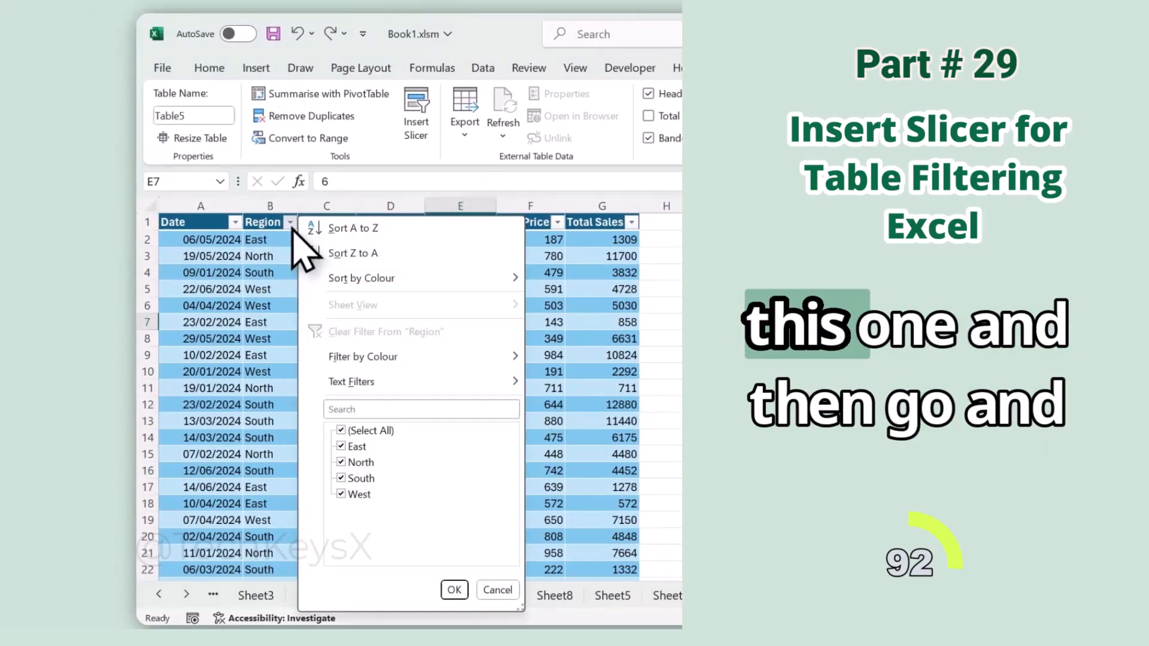
pyautogui.click(350, 478)
pyautogui.click(353, 462)
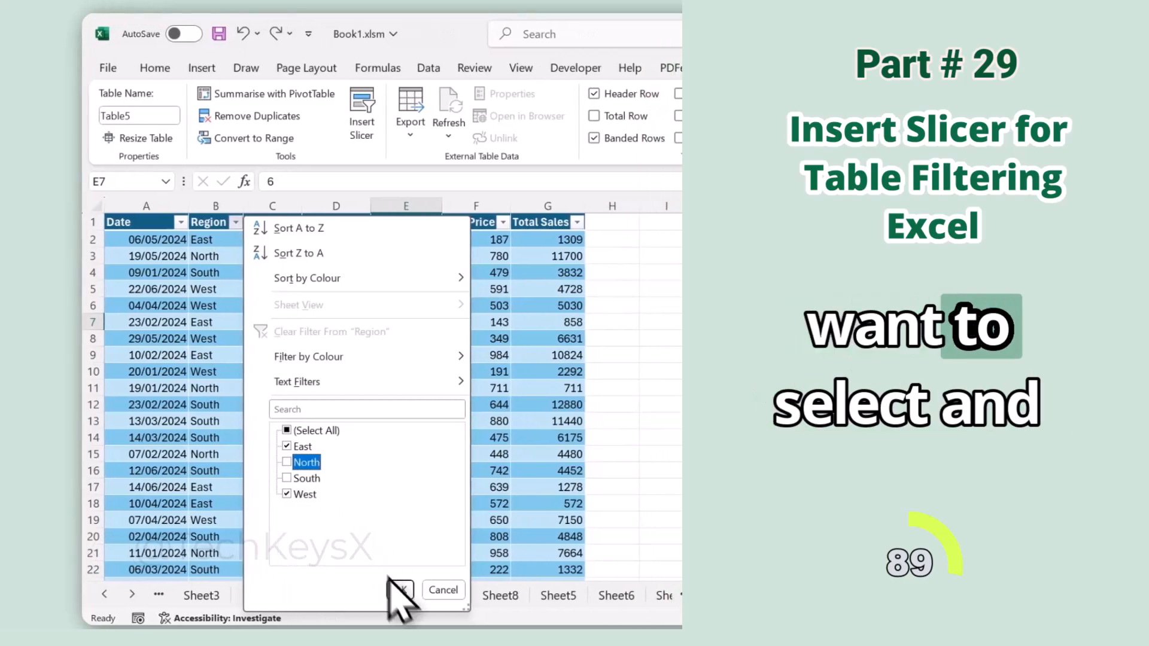
pyautogui.click(454, 590)
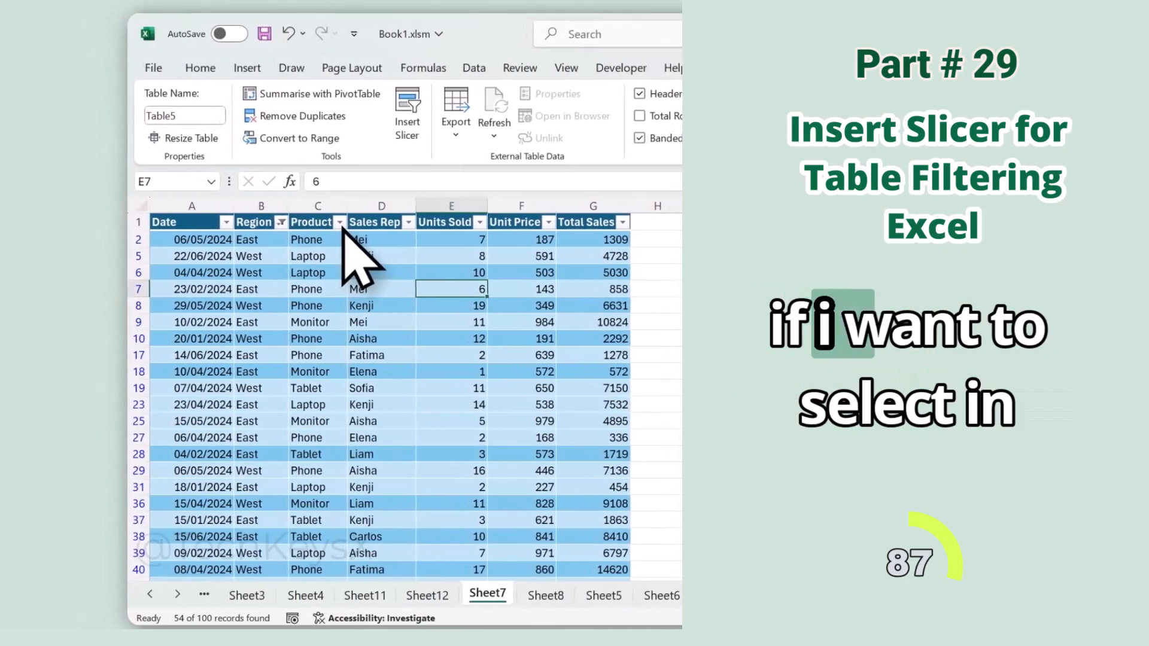
# Step: Filter the table's Product column to Monitor only
pyautogui.click(285, 222)
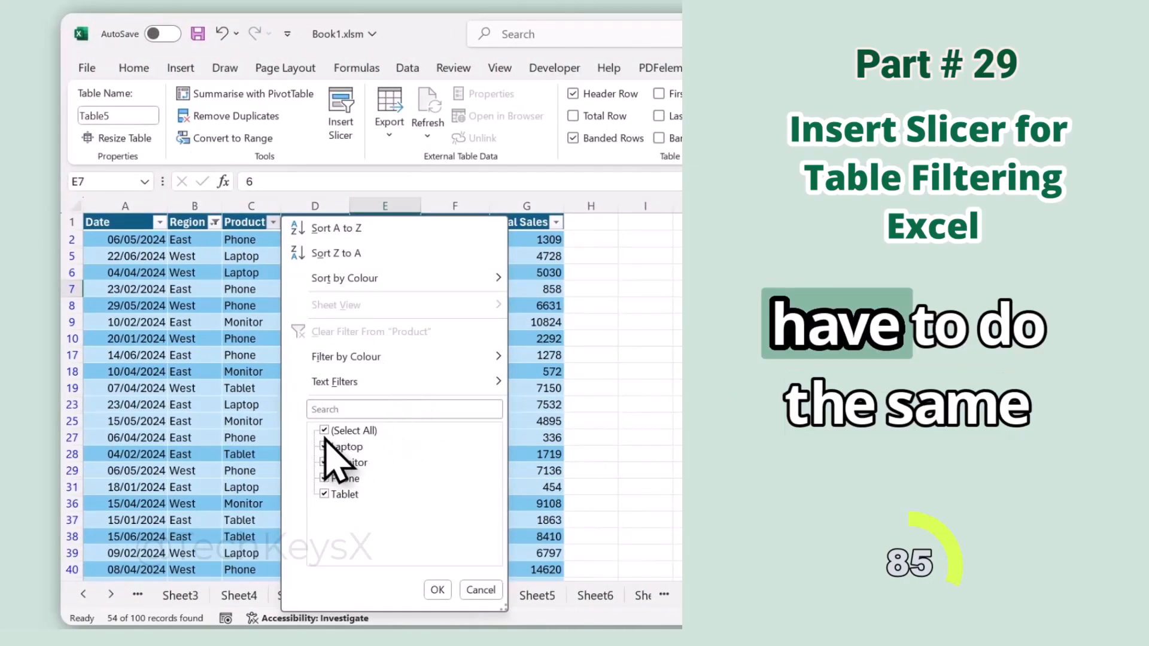
pyautogui.click(341, 462)
pyautogui.click(438, 590)
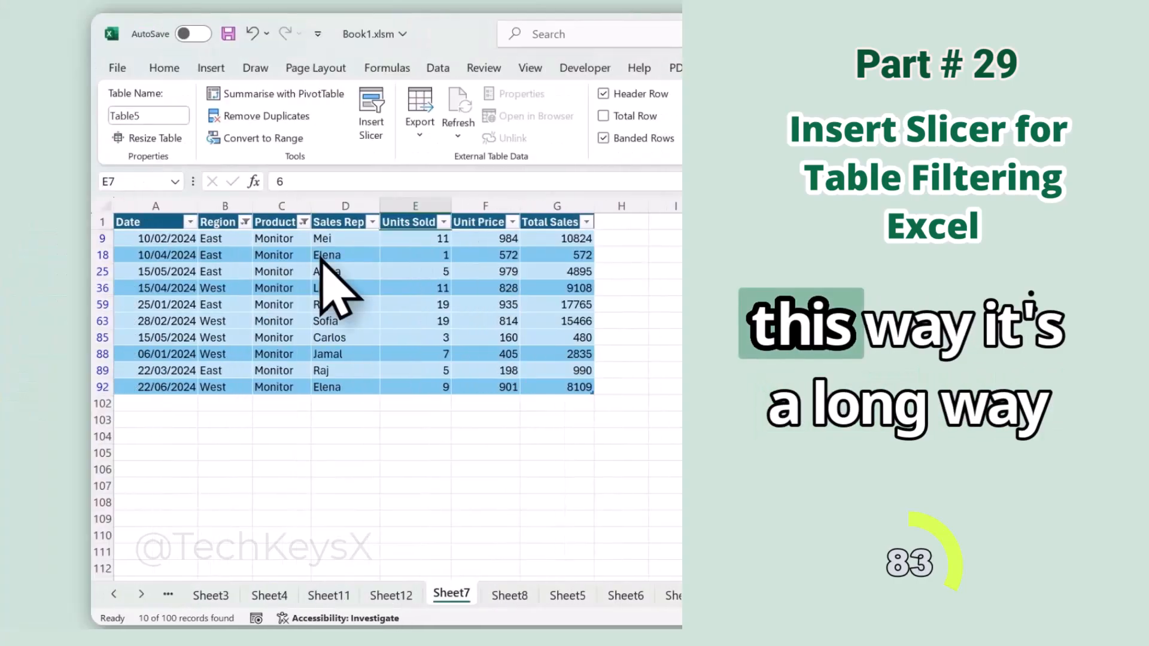
# Step: Remove the Product and Region filters so that every product and region is included again
pyautogui.click(304, 223)
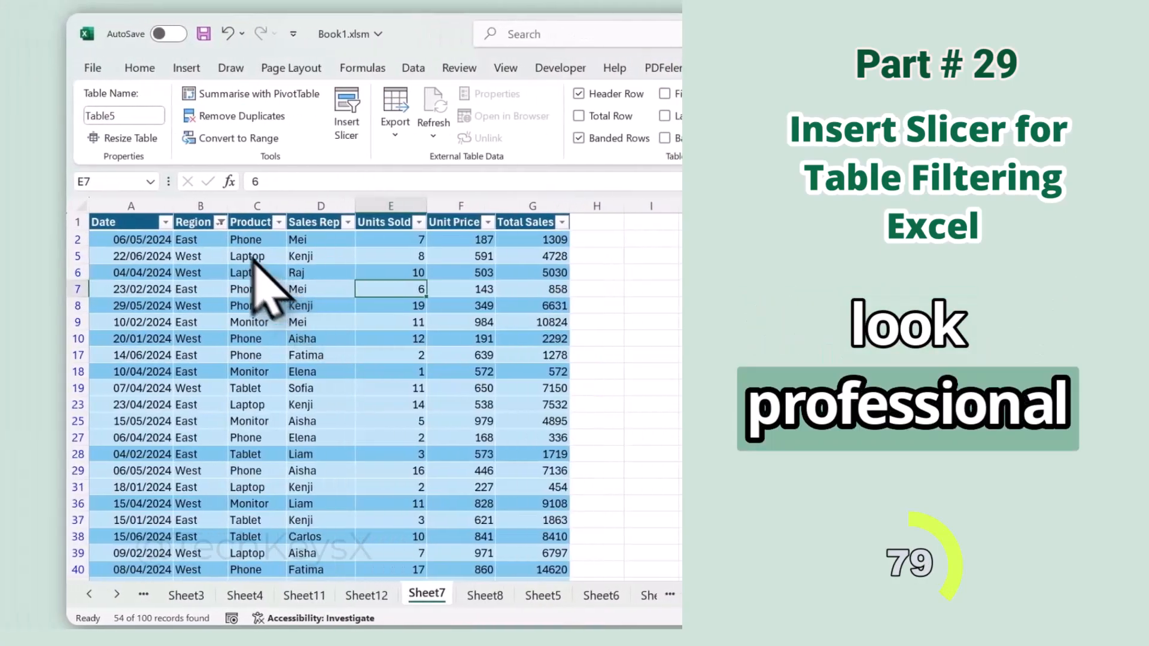
pyautogui.click(283, 222)
pyautogui.click(341, 430)
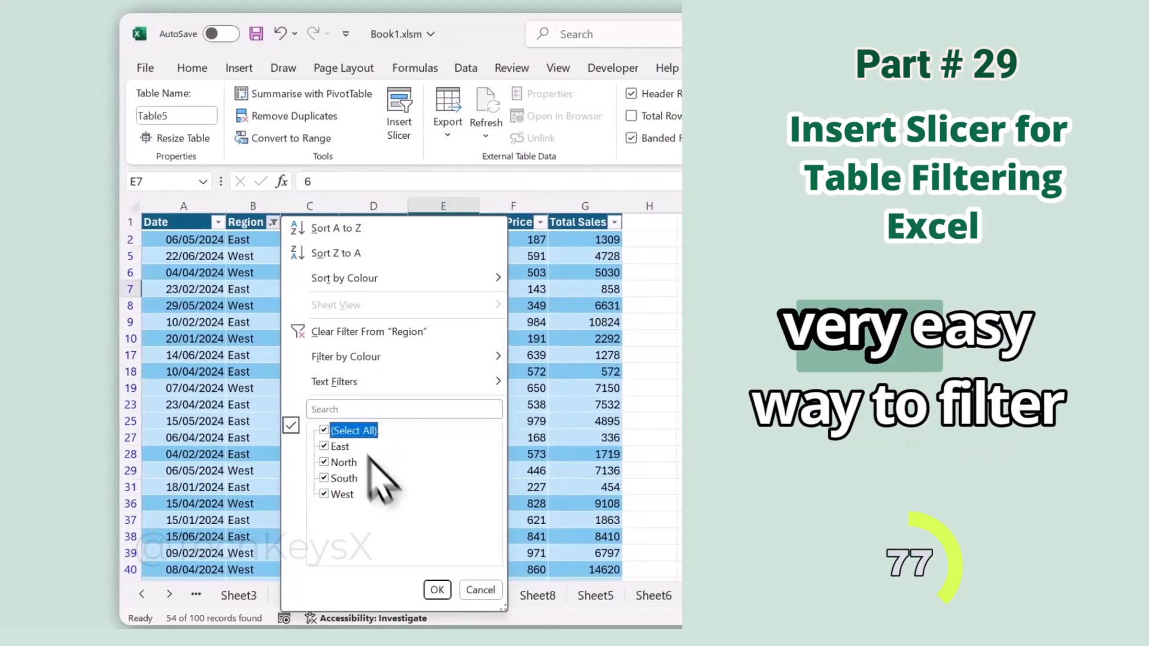
pyautogui.click(454, 589)
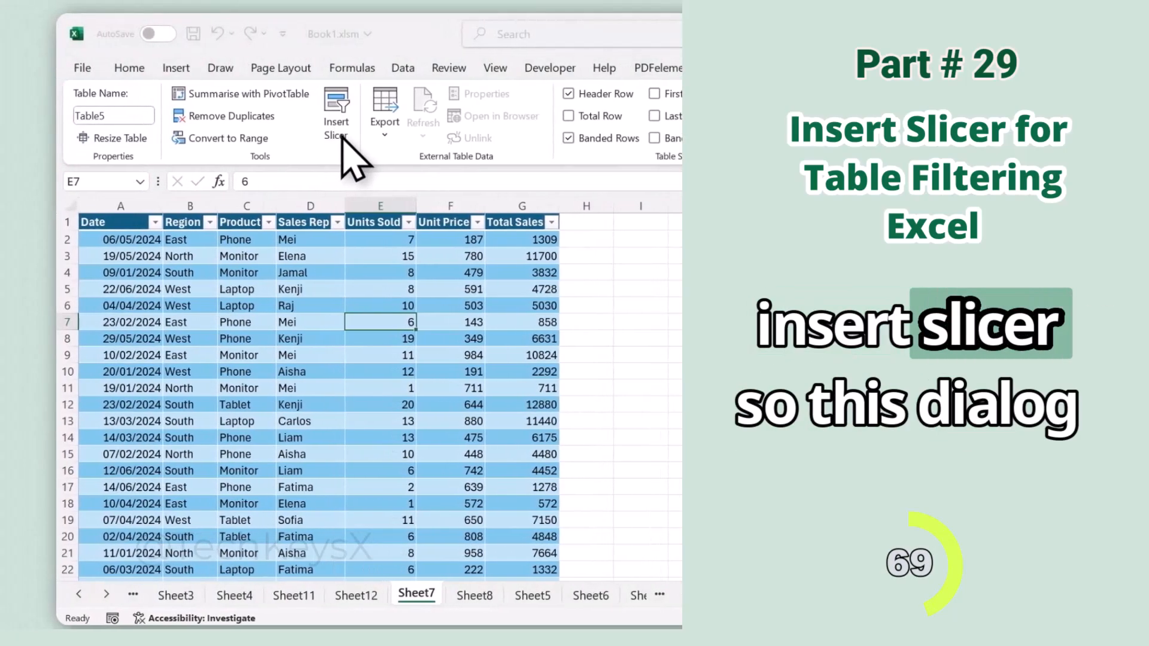
# Step: Insert slicers for the Region and Product columns of the sales table
pyautogui.click(342, 136)
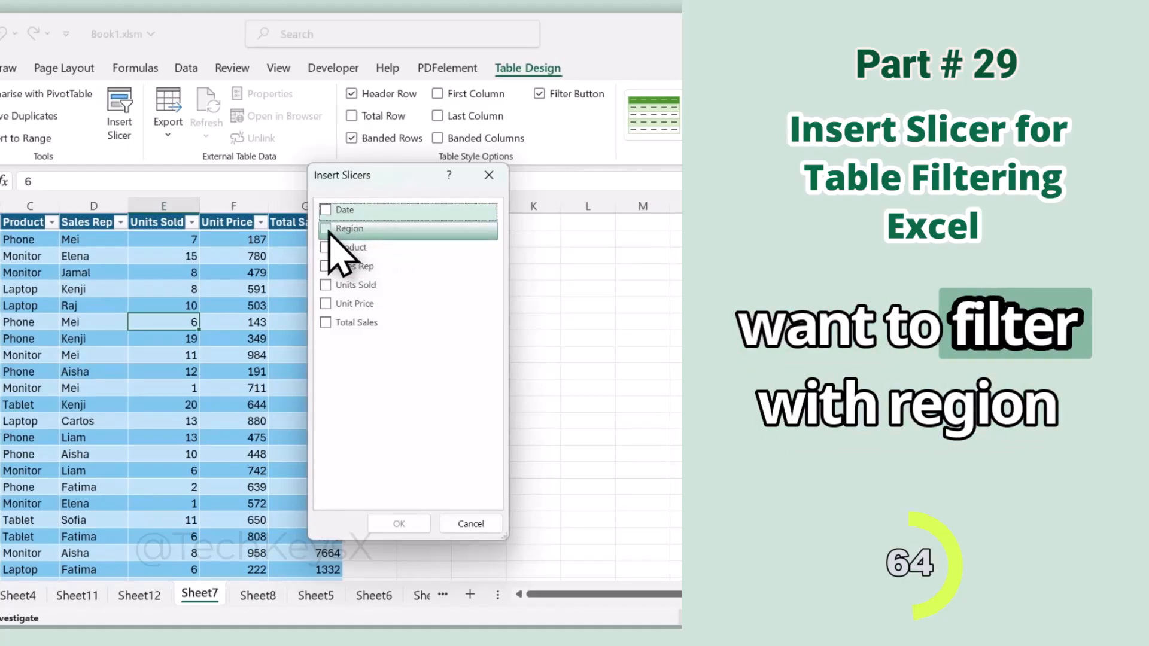
pyautogui.click(327, 229)
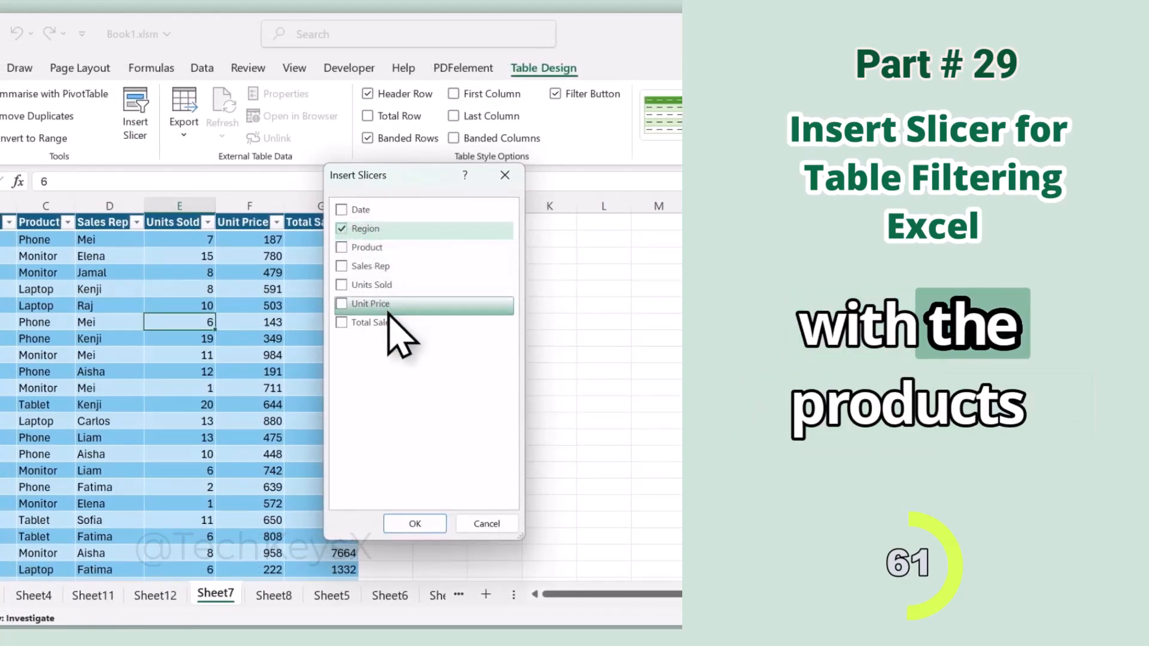
pyautogui.click(361, 248)
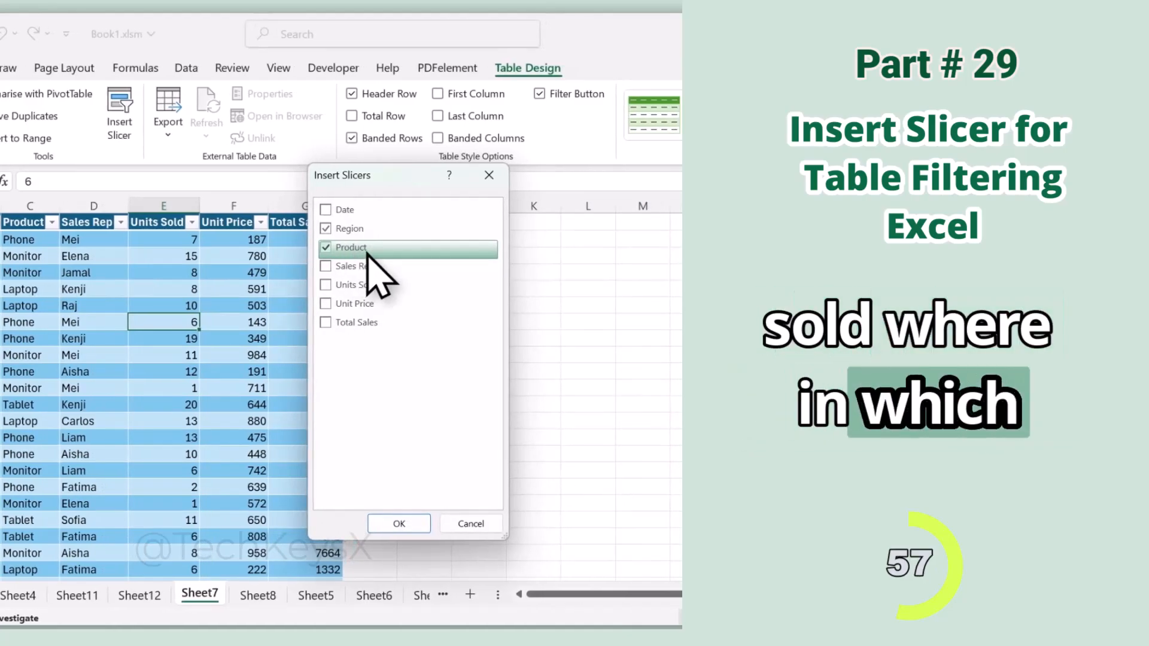
pyautogui.click(398, 523)
# Step: Shorten both slicers to fit their options and stack them beside the Total Sales column, with Region above Product
pyautogui.moveTo(404, 456); pyautogui.dragTo(505, 411)
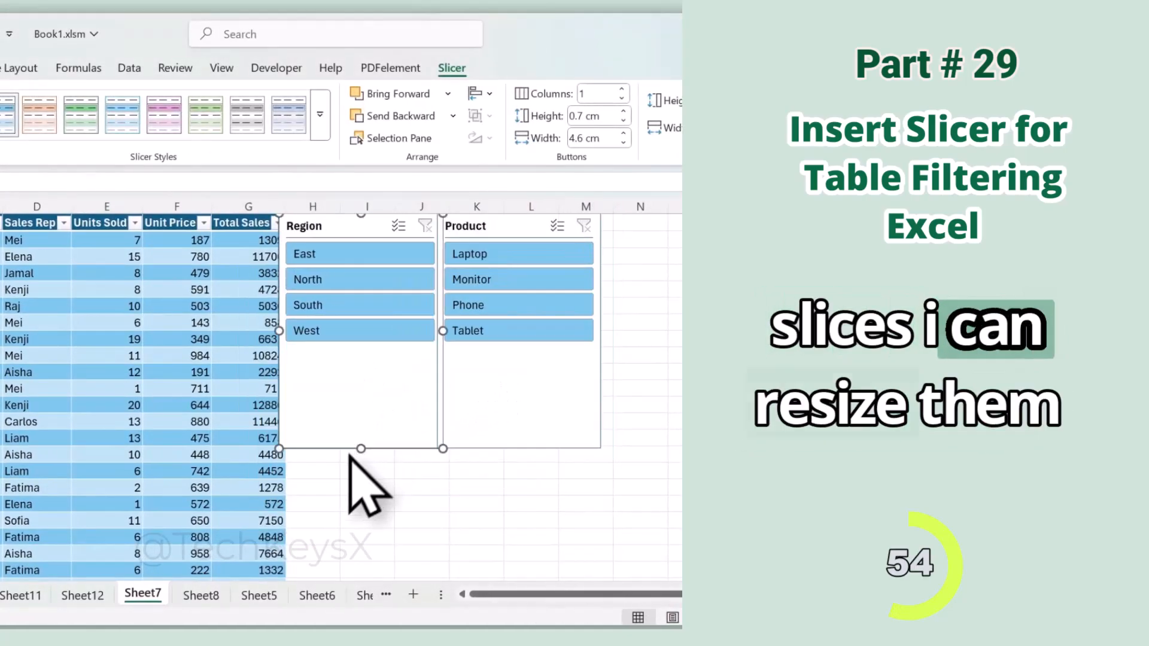
pyautogui.moveTo(361, 449); pyautogui.dragTo(349, 362)
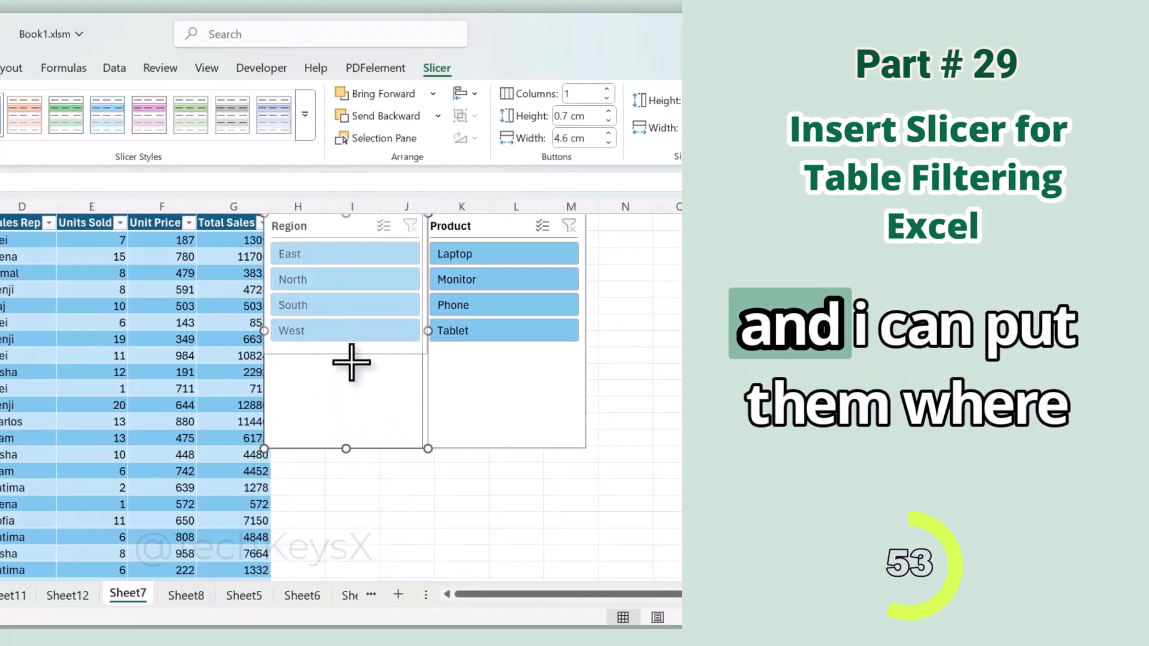
pyautogui.moveTo(527, 225); pyautogui.dragTo(354, 383)
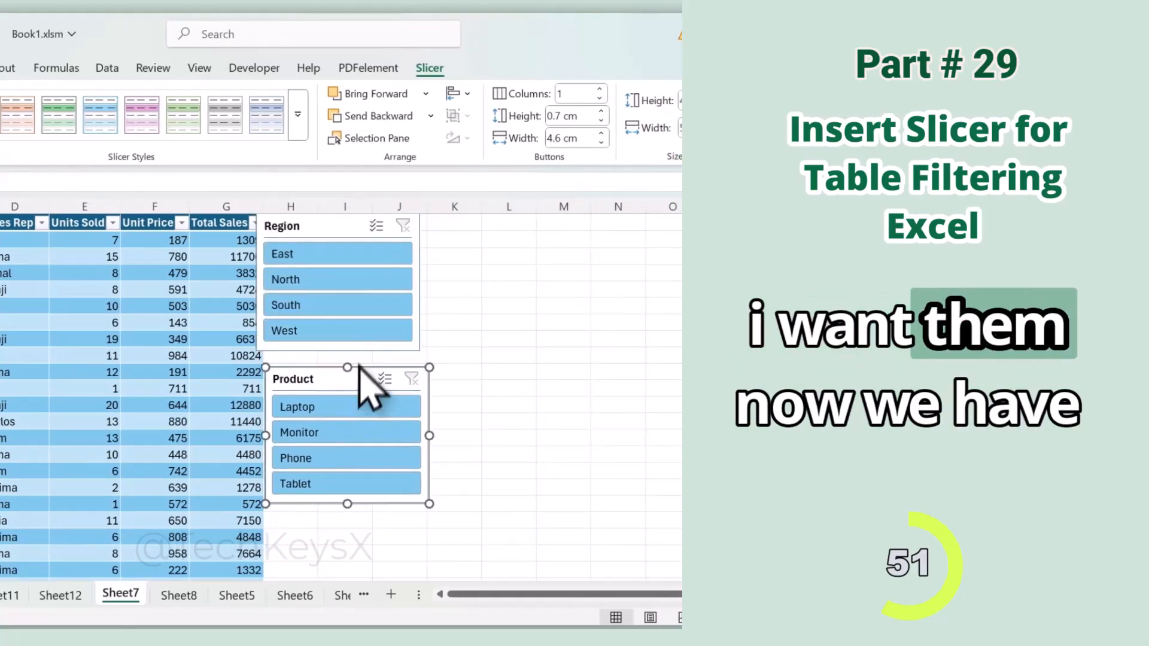
pyautogui.moveTo(310, 228); pyautogui.dragTo(319, 238)
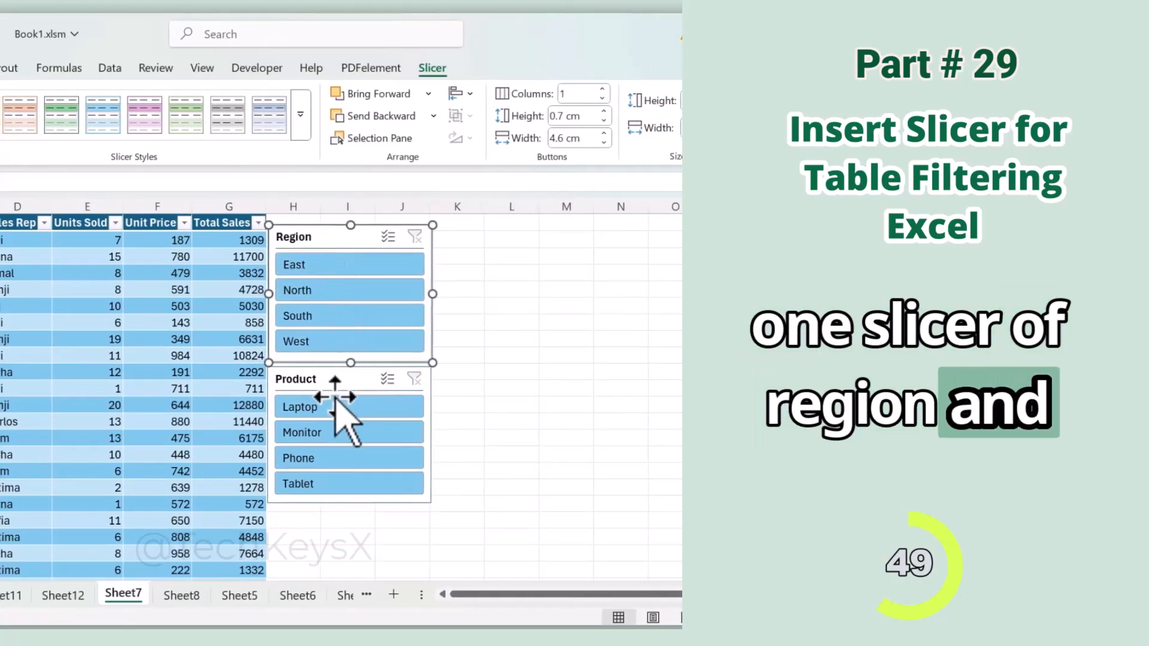
# Step: Filter the table with the slicers to the East region, showing Laptop, Phone and Tablet in turn
pyautogui.click(336, 269)
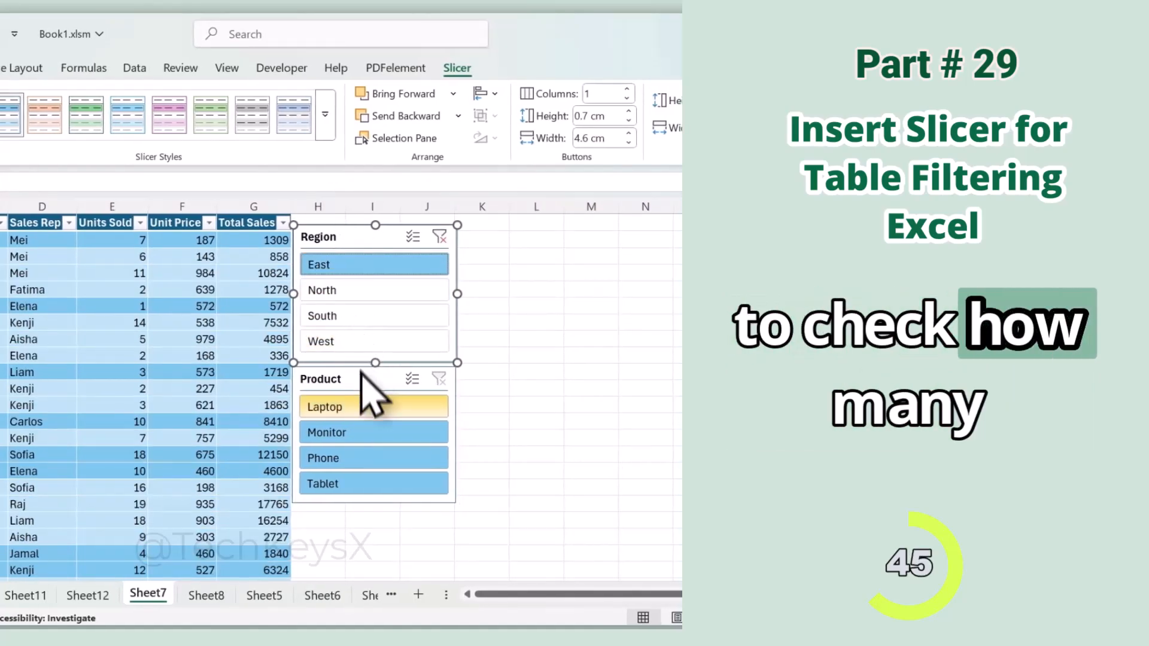
pyautogui.click(353, 405)
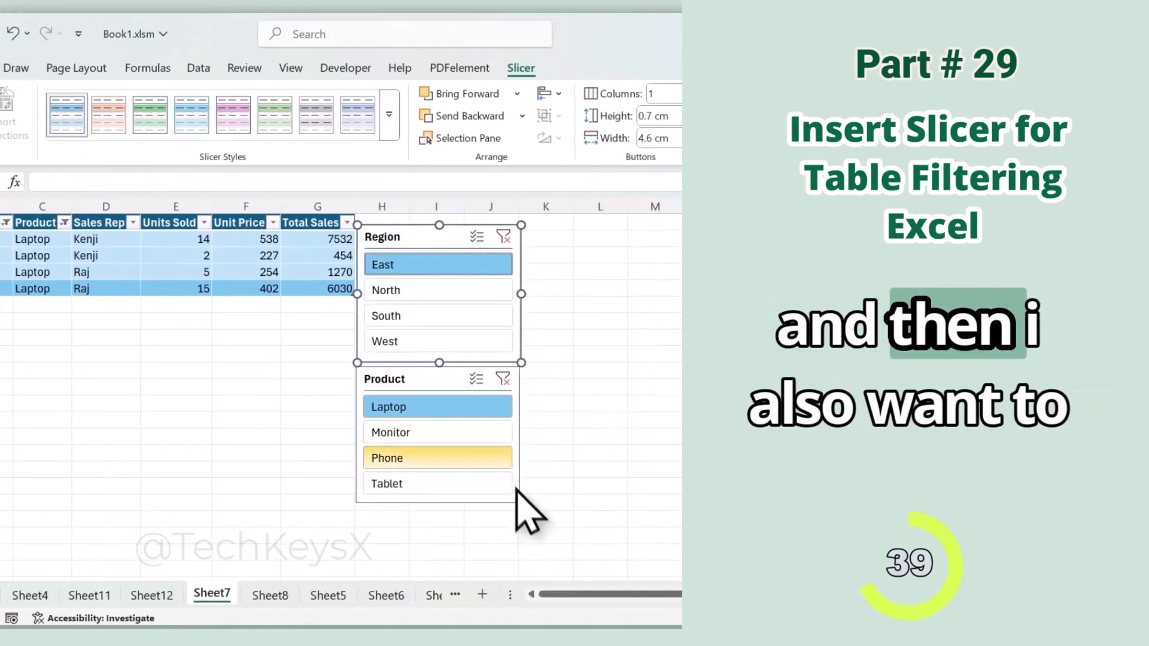
pyautogui.click(551, 434)
pyautogui.click(357, 458)
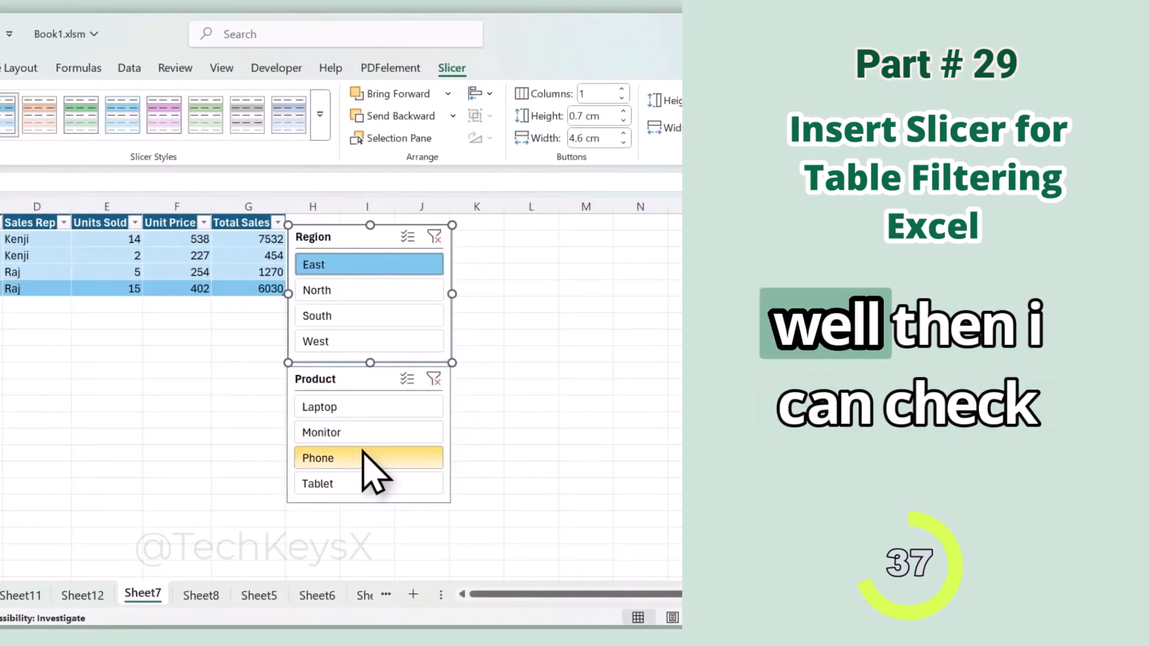
pyautogui.click(353, 483)
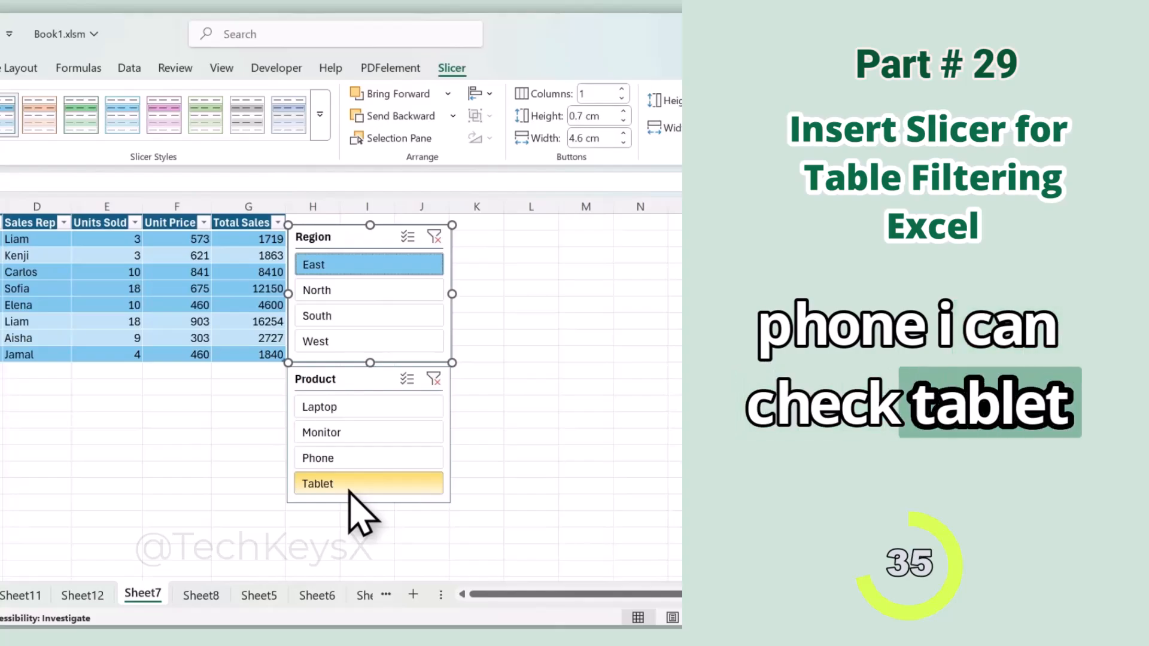
# Step: Switch the Region slicer through North, South and West while keeping Tablet as the product
pyautogui.click(332, 293)
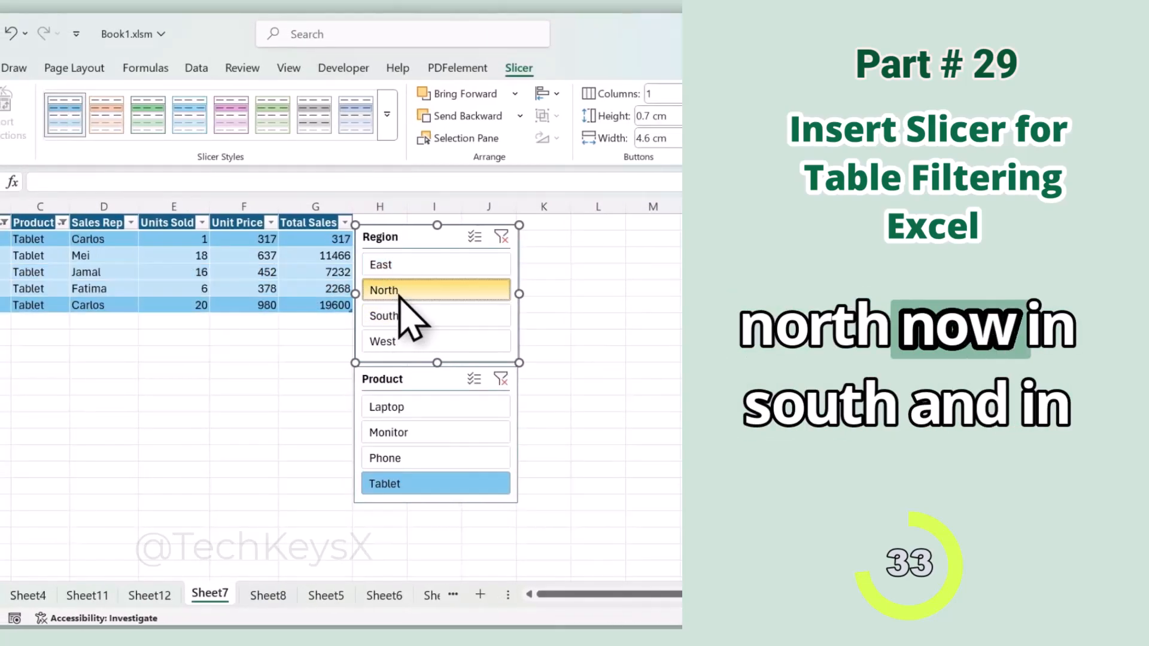
pyautogui.click(400, 315)
pyautogui.click(402, 341)
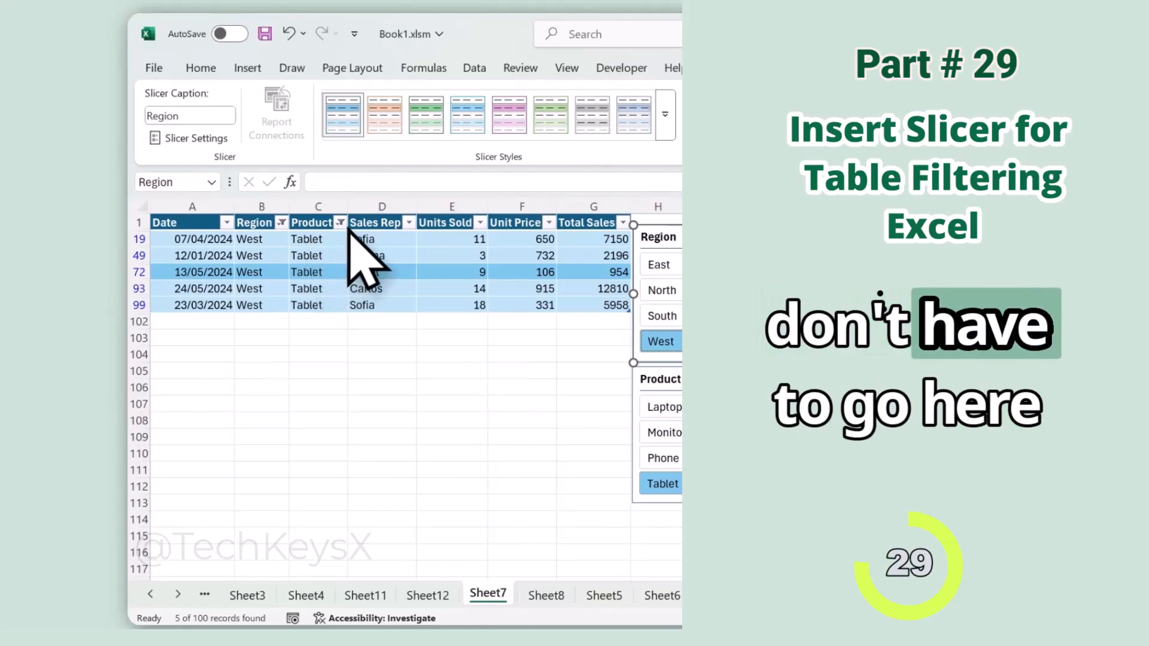
# Step: Switch the Region slicer to East and on to North, and set the Product slicer to Laptop
pyautogui.click(340, 223)
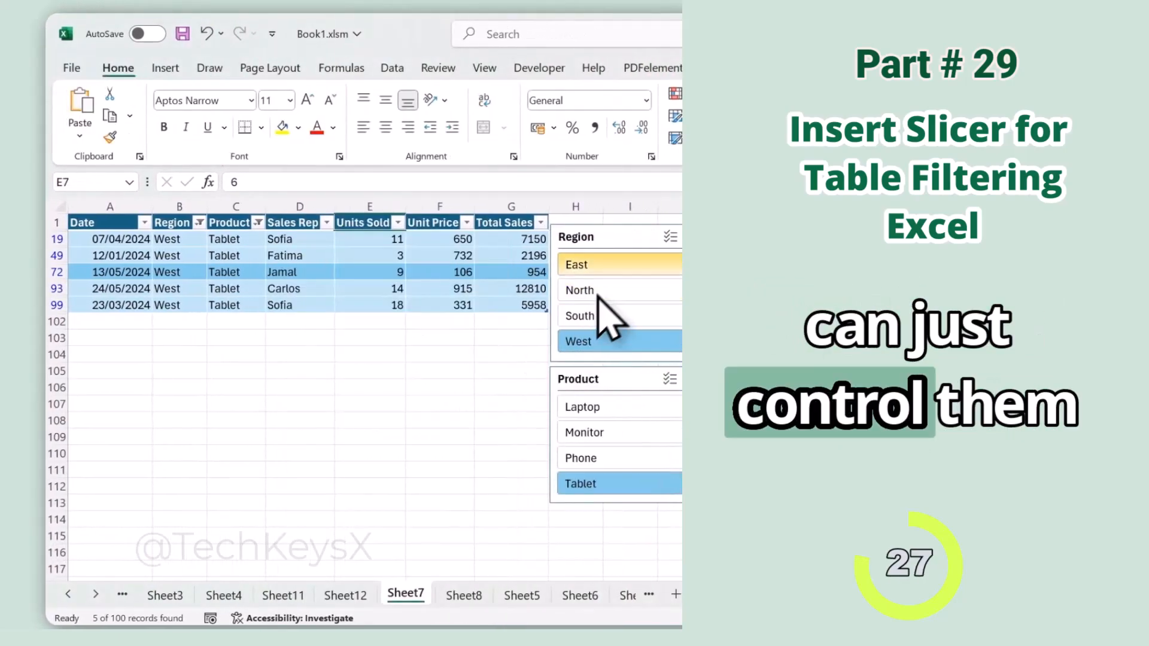
pyautogui.click(616, 264)
pyautogui.click(616, 290)
pyautogui.click(616, 407)
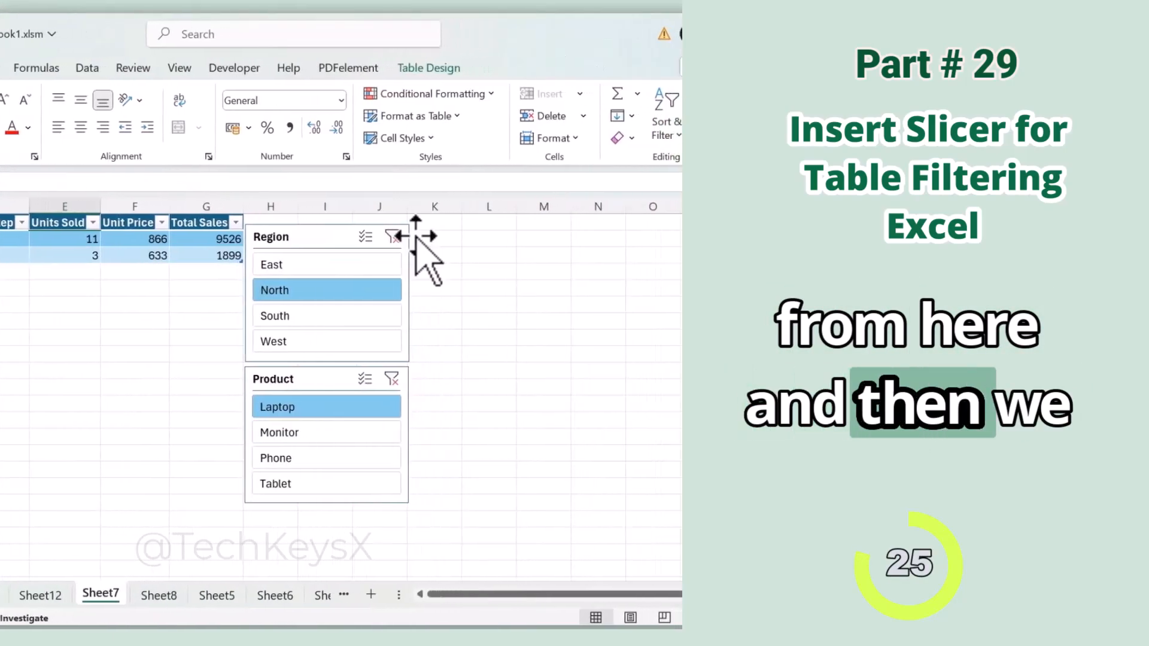
# Step: Clear the filters from both the Region and Product slicers
pyautogui.click(383, 237)
pyautogui.click(382, 379)
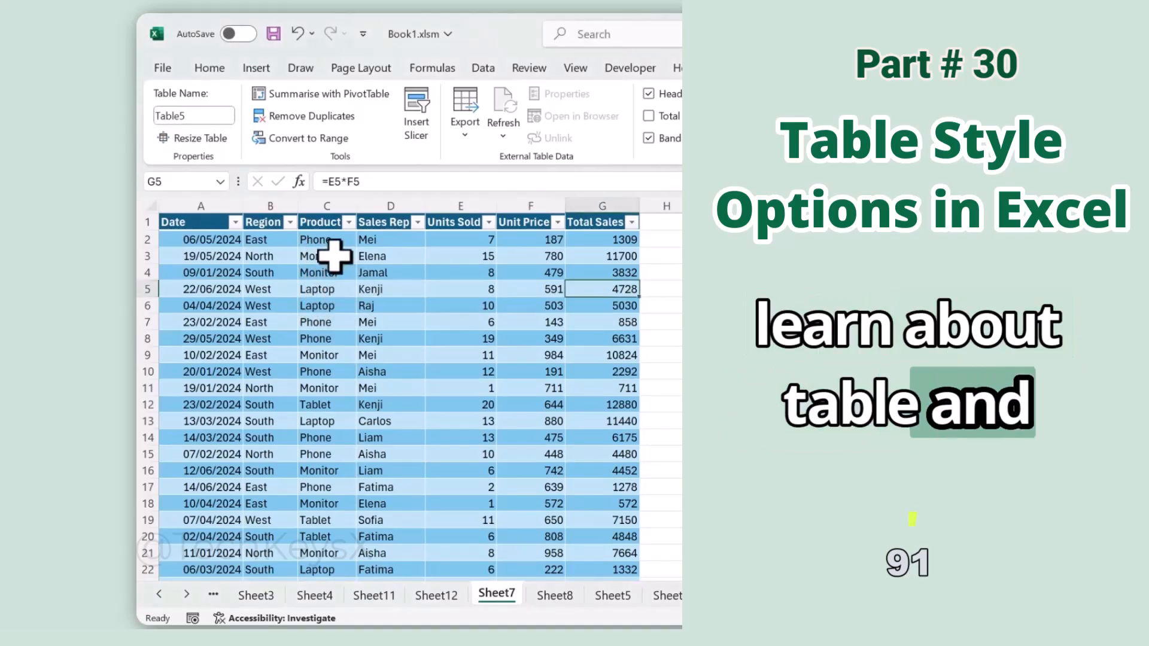
# Step: Turn the sales table's header row off and back on, and toggle its total row
pyautogui.click(333, 255)
pyautogui.click(413, 273)
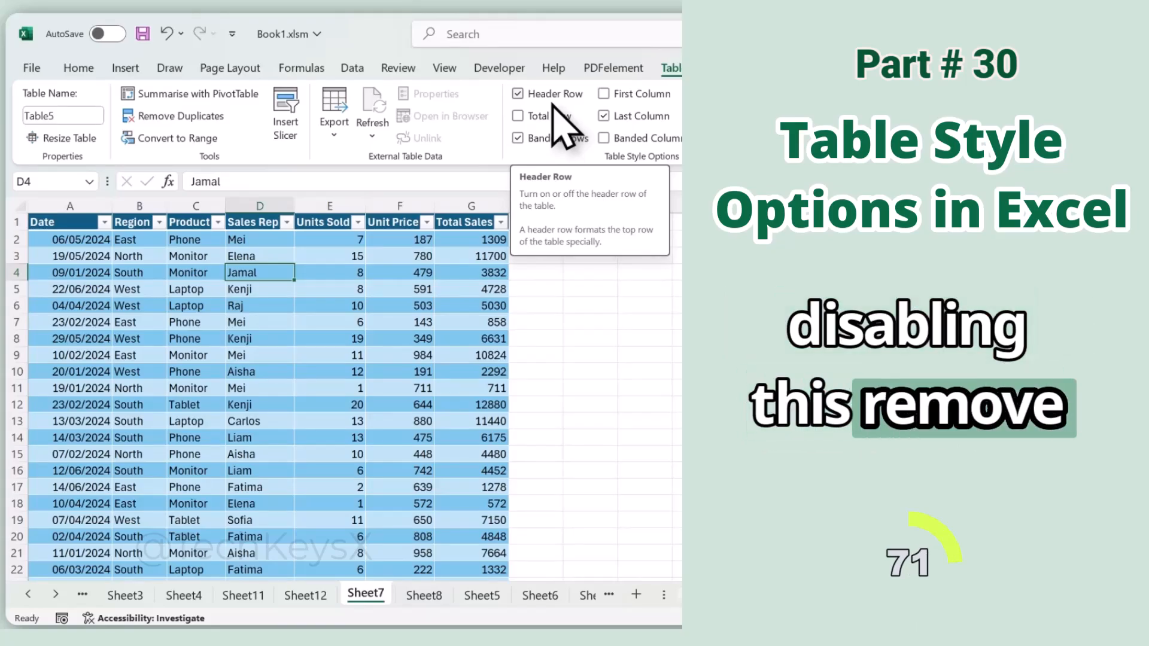
pyautogui.click(518, 94)
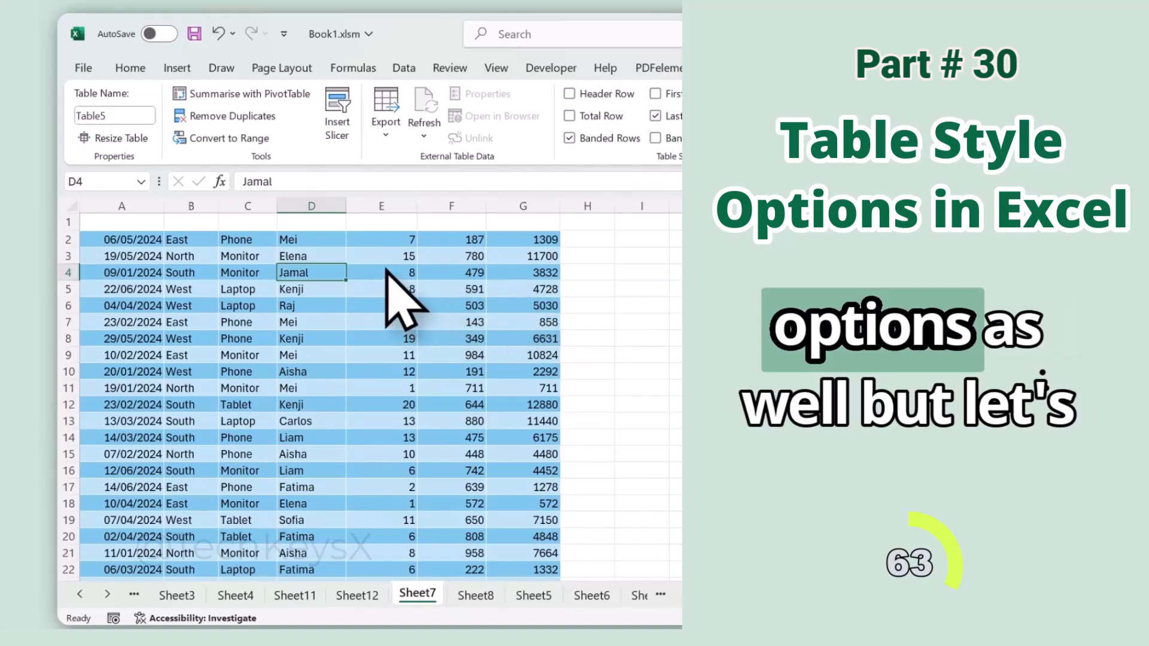
pyautogui.click(371, 100)
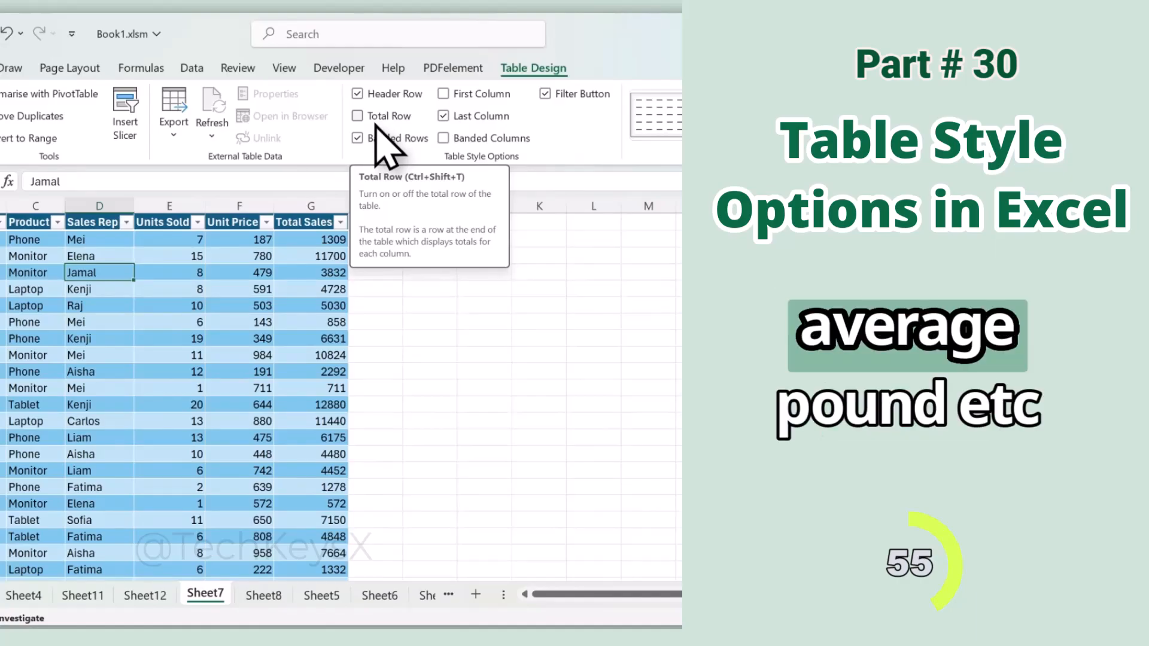
pyautogui.click(363, 121)
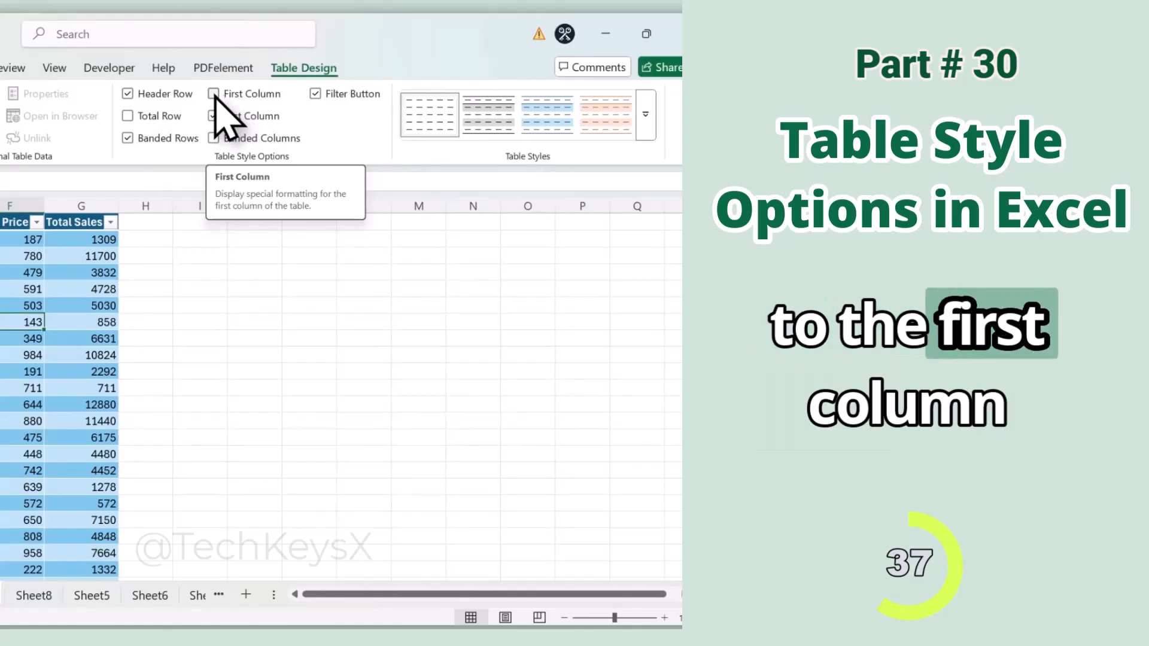
# Step: Turn on special formatting for the table's first column and enable banded columns
pyautogui.click(214, 95)
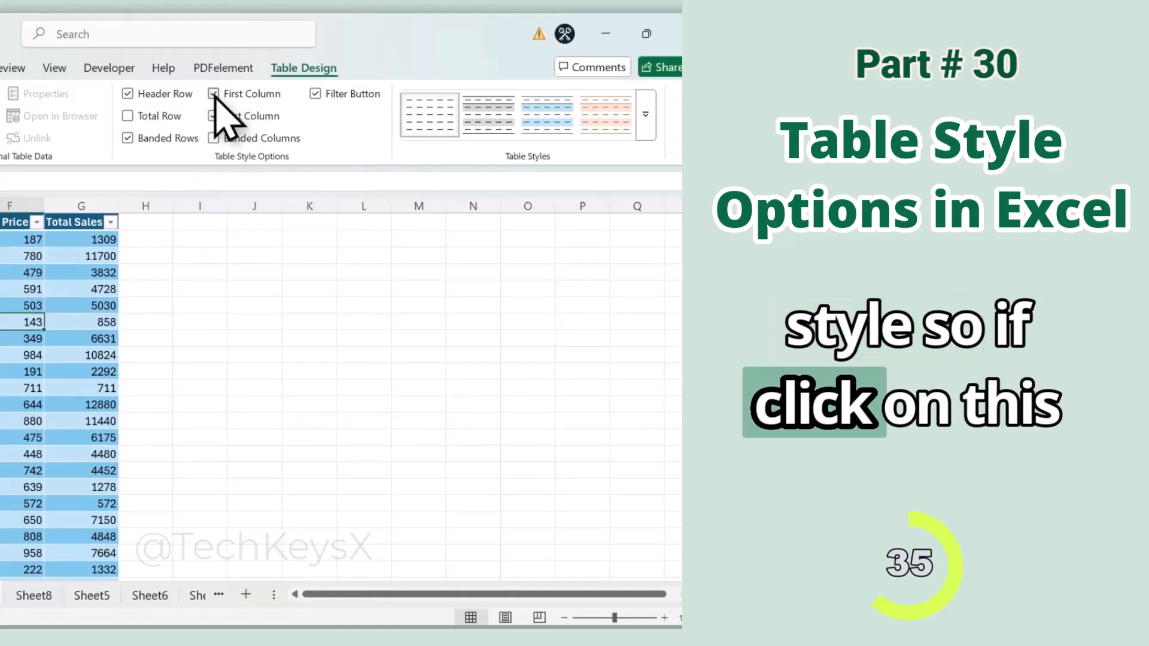
pyautogui.click(162, 240)
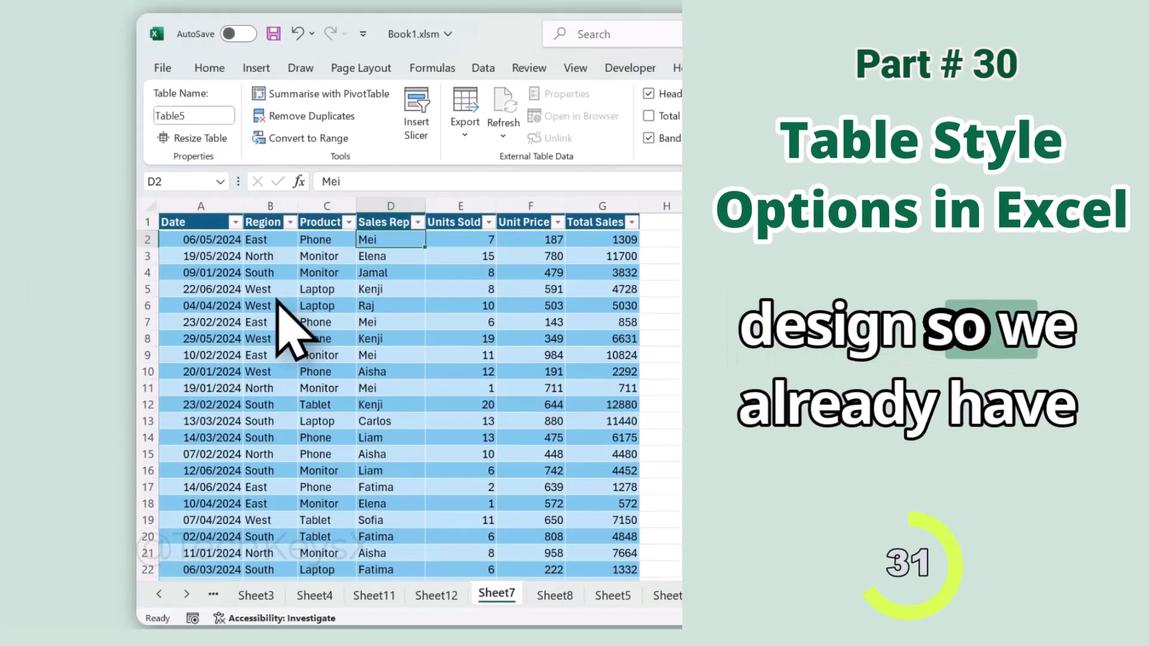
pyautogui.scroll(-2, 277, 299)
pyautogui.scroll(2, 287, 293)
pyautogui.scroll(-2, 299, 290)
pyautogui.scroll(2, 302, 296)
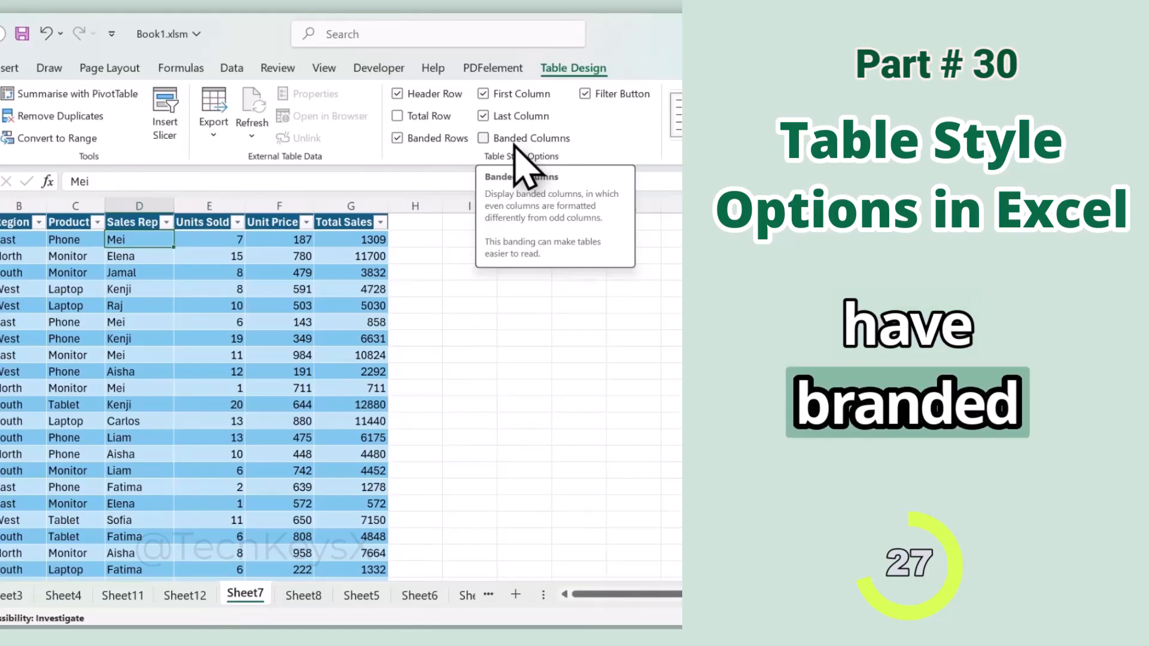
pyautogui.click(492, 142)
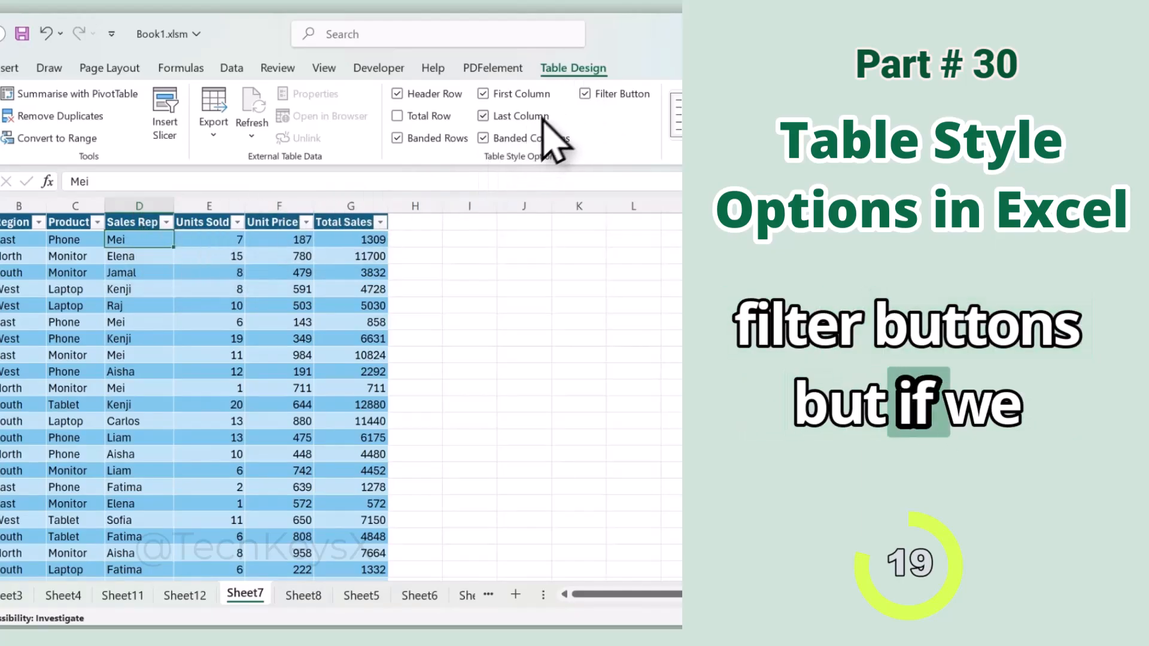
# Step: Hide the filter buttons in the table's header row and restore them
pyautogui.click(585, 94)
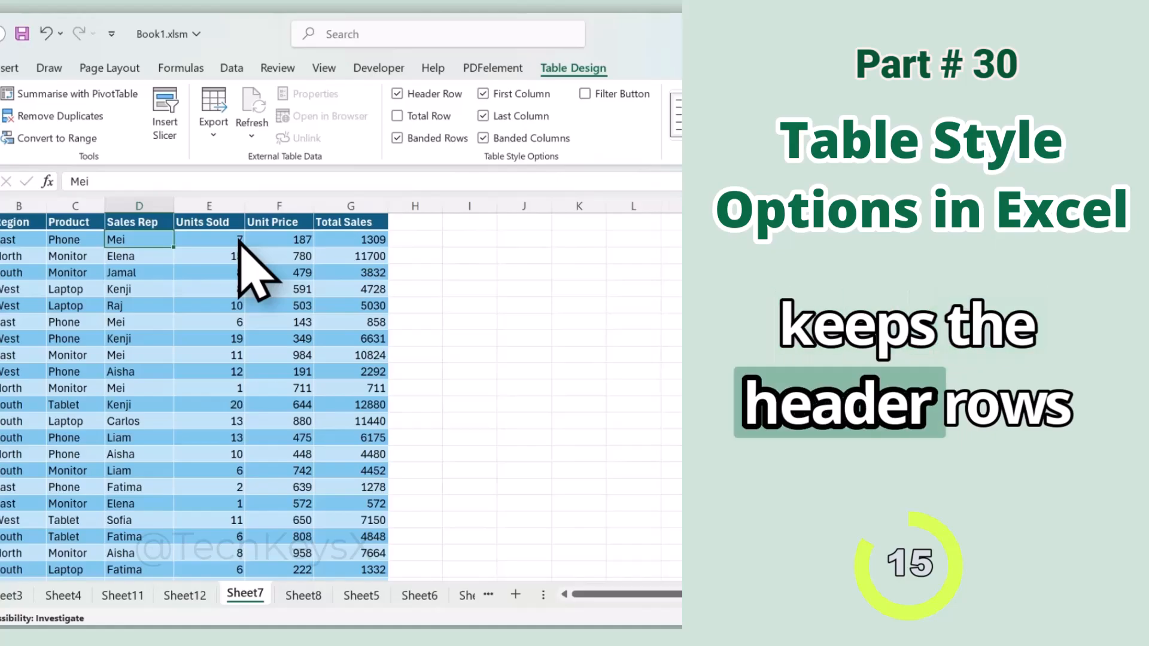
pyautogui.click(585, 93)
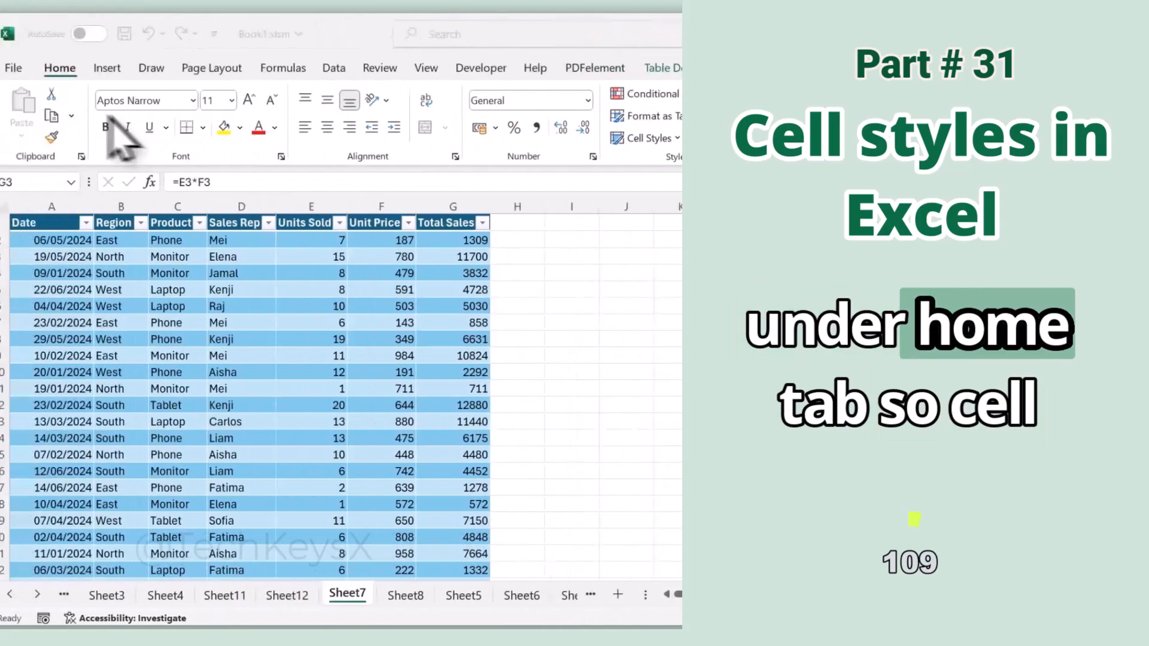
# Step: Apply the Good cell style to cell G3 in the Total Sales column
pyautogui.click(470, 138)
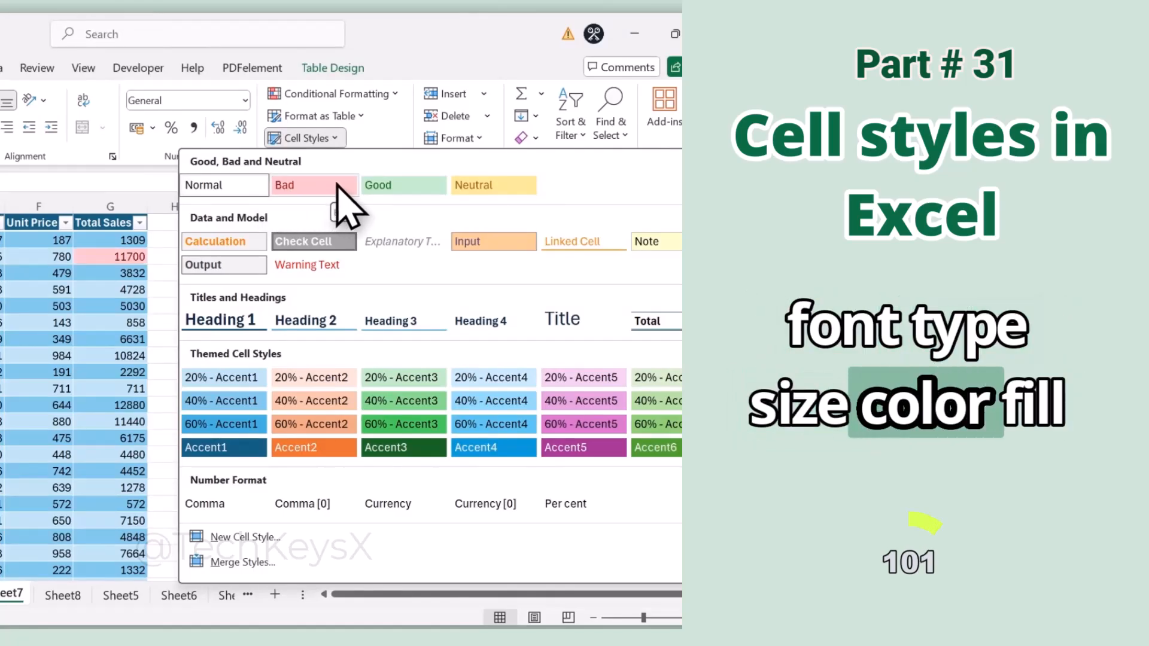
pyautogui.click(72, 181)
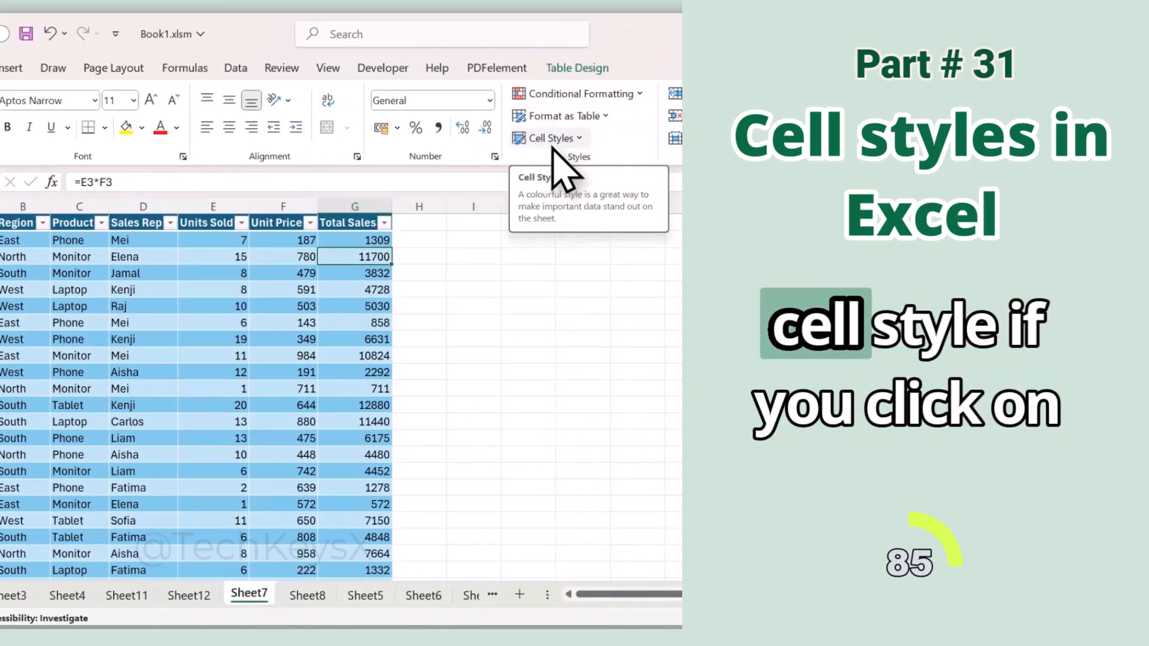
pyautogui.click(552, 142)
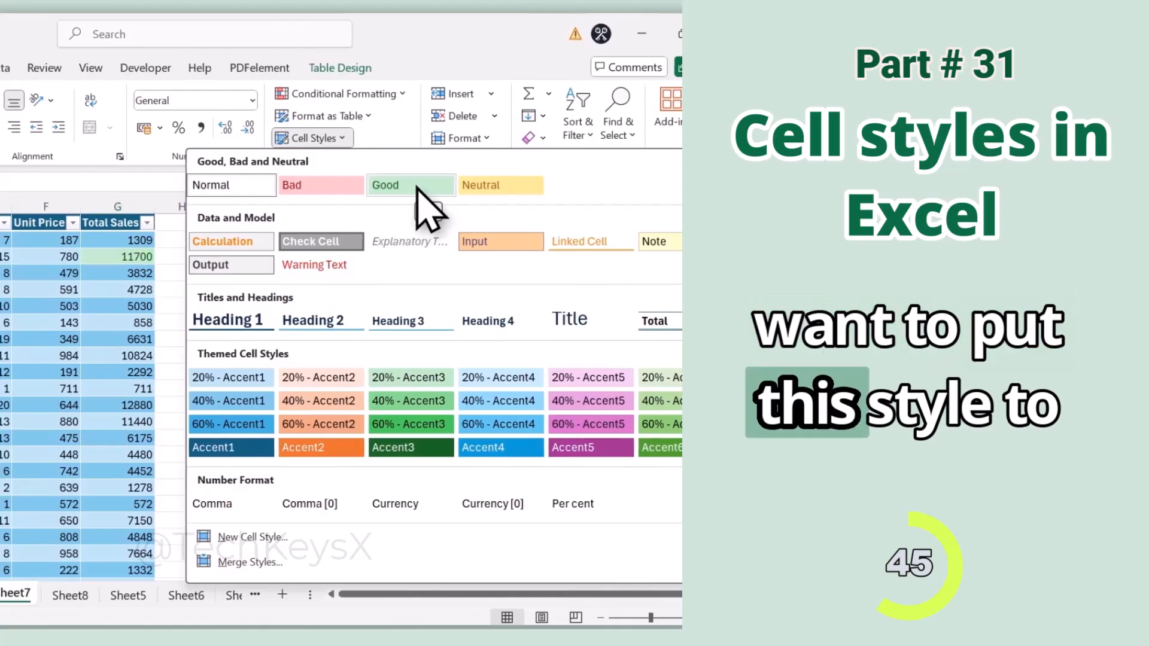
pyautogui.click(417, 188)
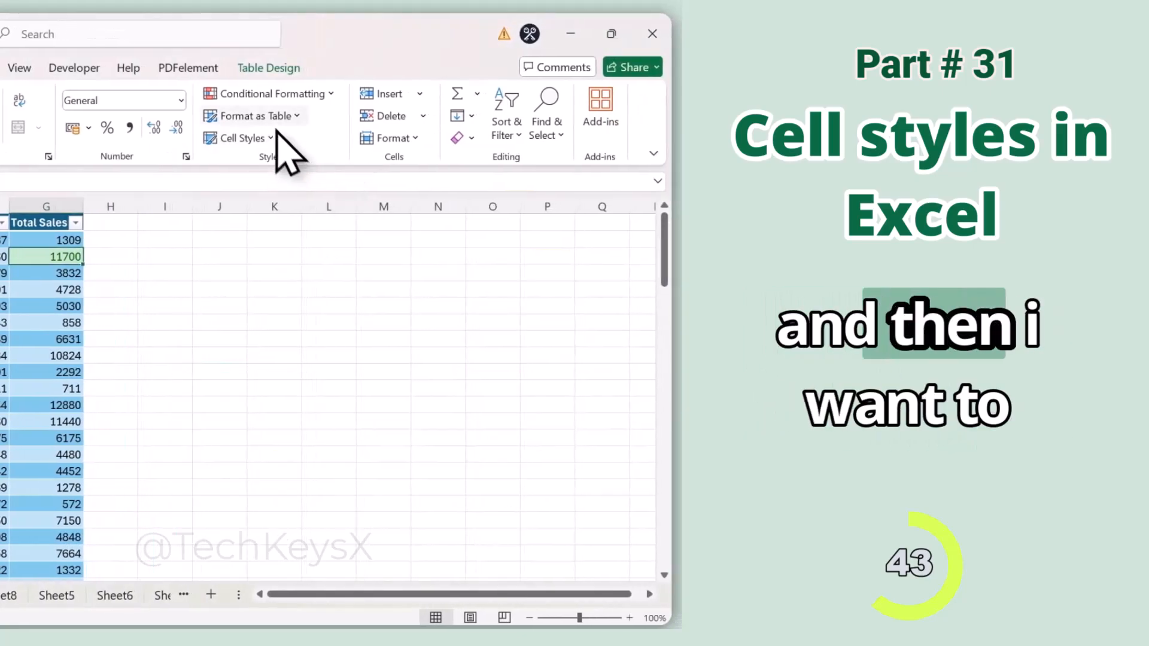
# Step: Add the Currency number format style to cell G3
pyautogui.click(346, 118)
pyautogui.click(346, 118)
pyautogui.click(333, 142)
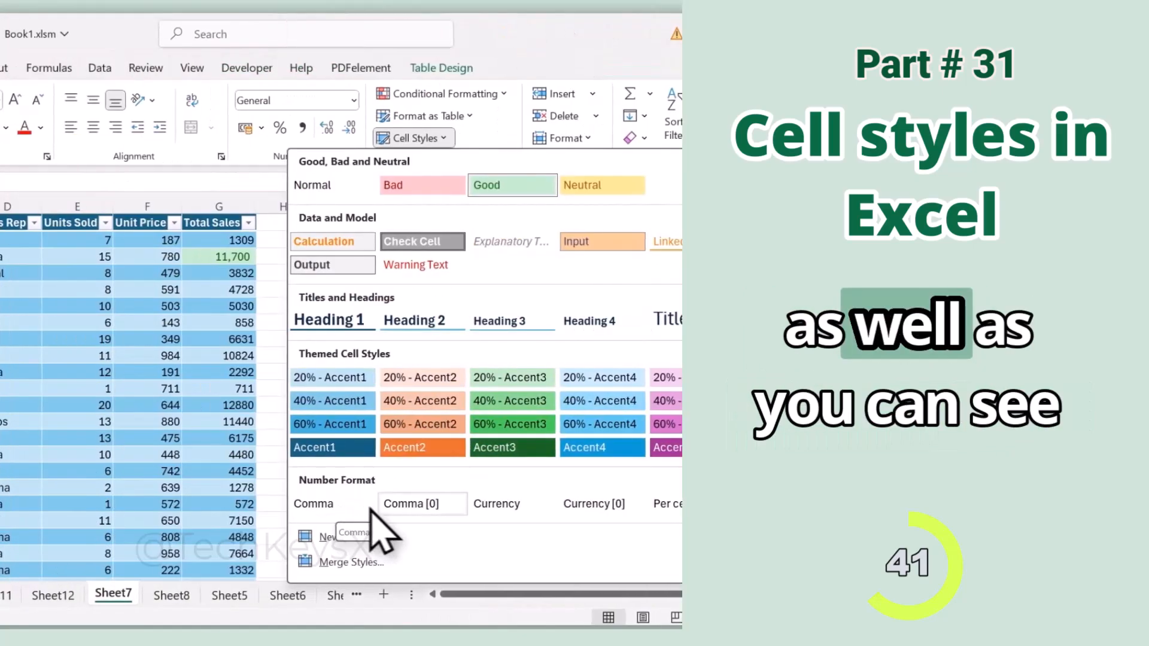
pyautogui.click(323, 504)
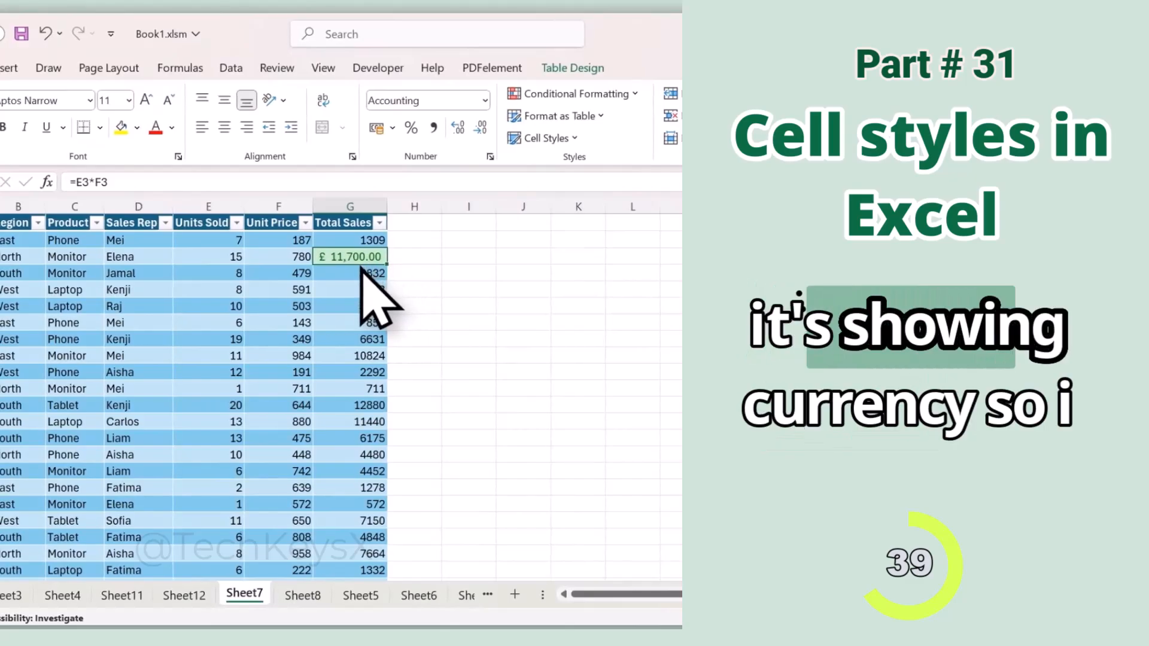